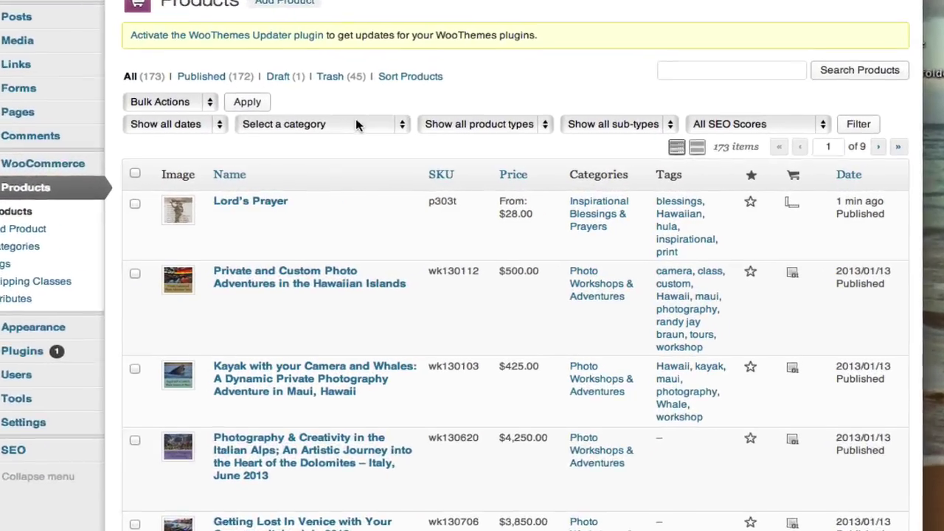
Step: Filter the products list to the Inspirational Blessings & Prayers category, showing 13 items
click(601, 149)
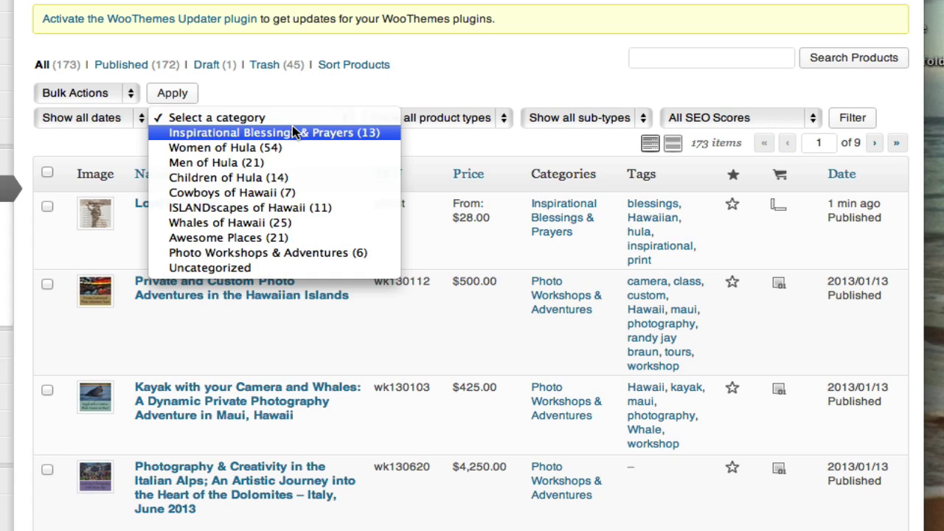
click(292, 132)
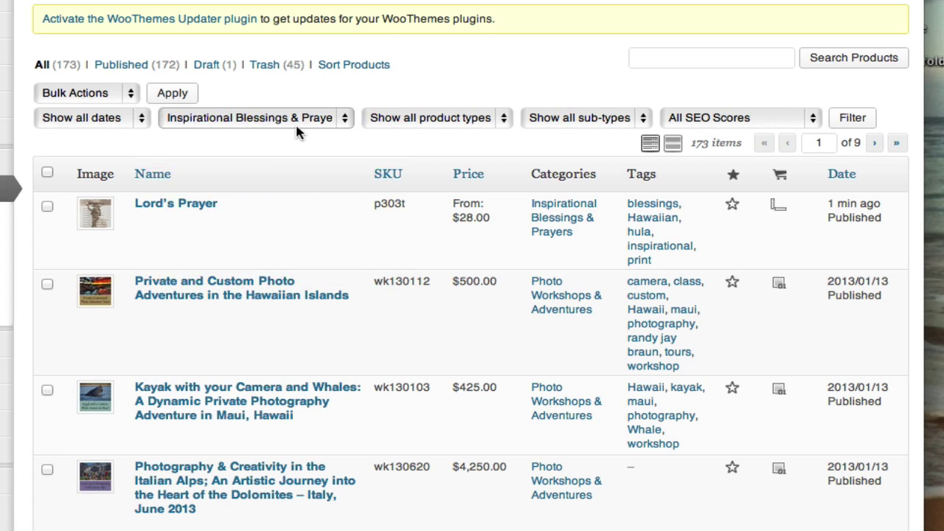
click(868, 120)
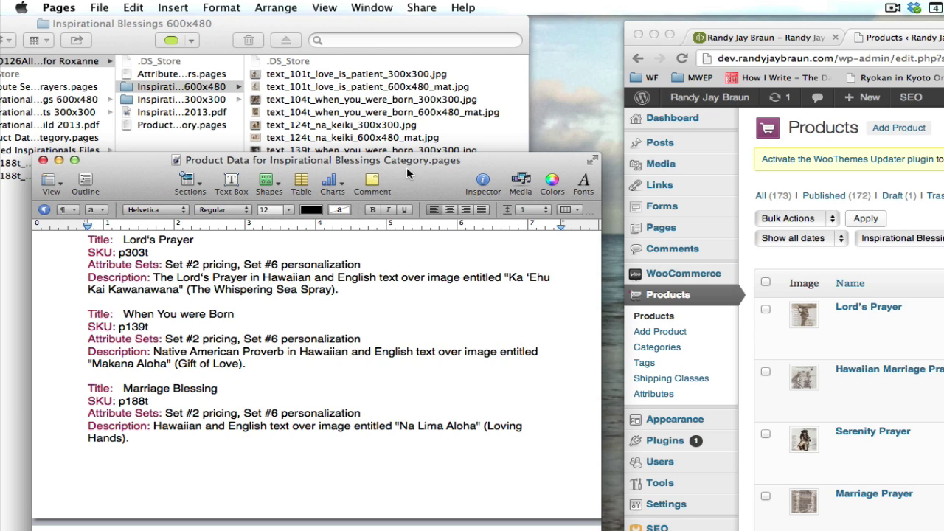
click(484, 87)
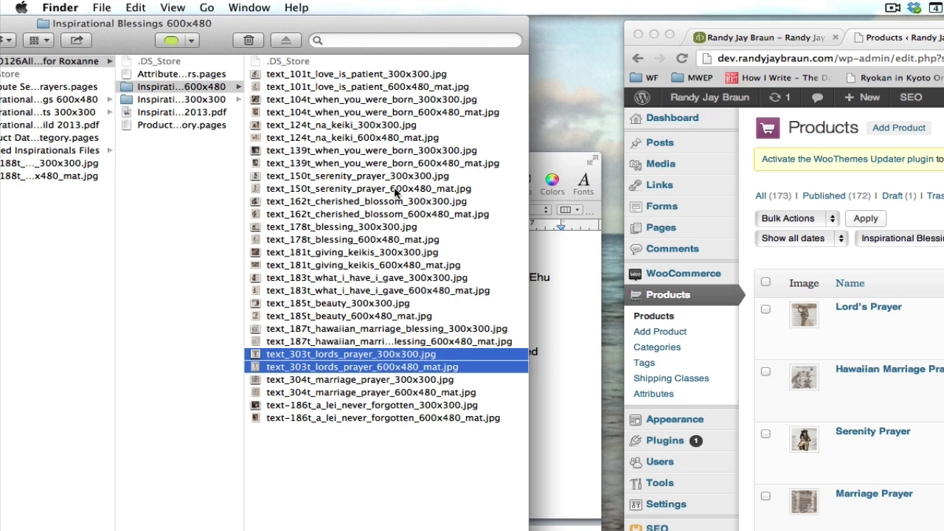
click(545, 167)
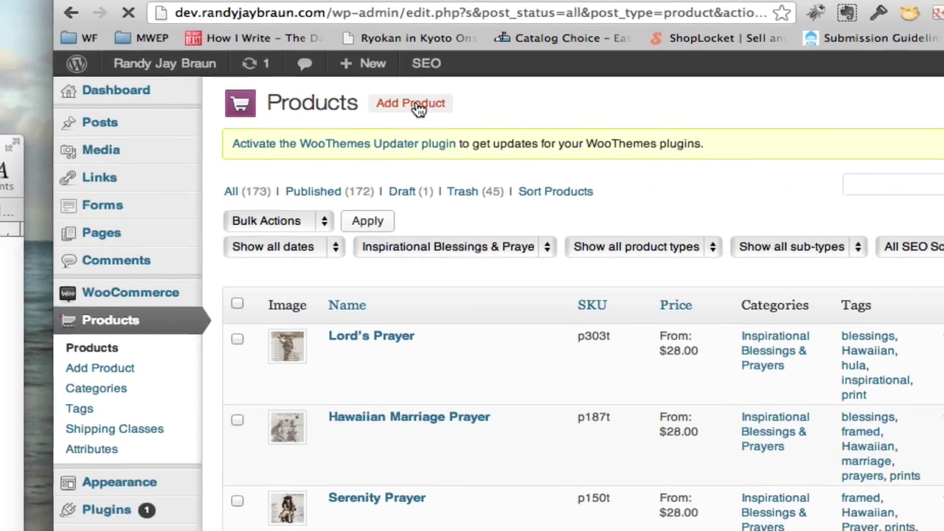
Step: Start a new product and paste 'When You were Born' as its name
click(905, 130)
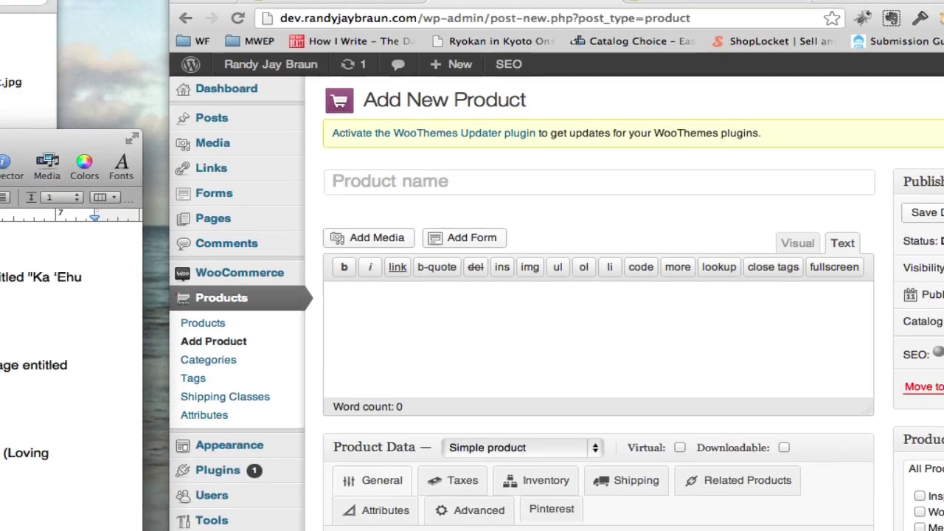
drag(143, 260, 44, 259)
key(super+c)
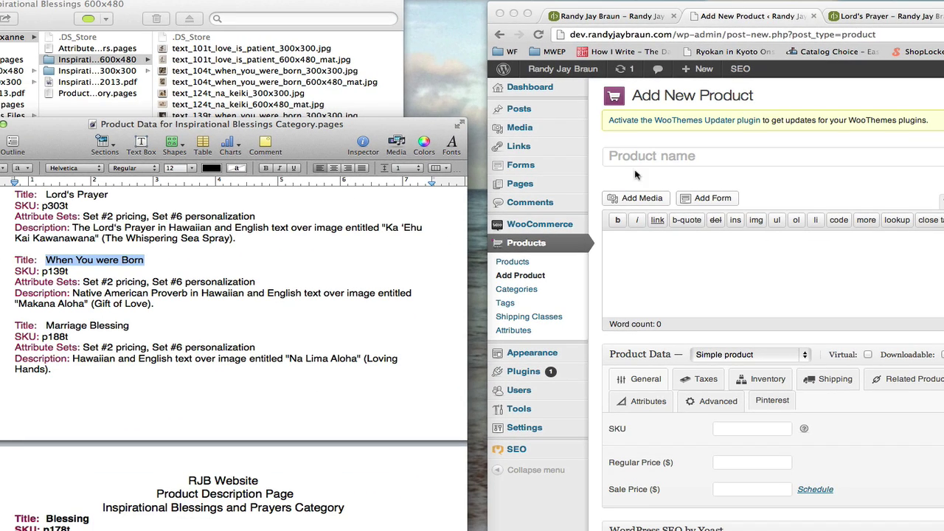
click(720, 160)
key(super+v)
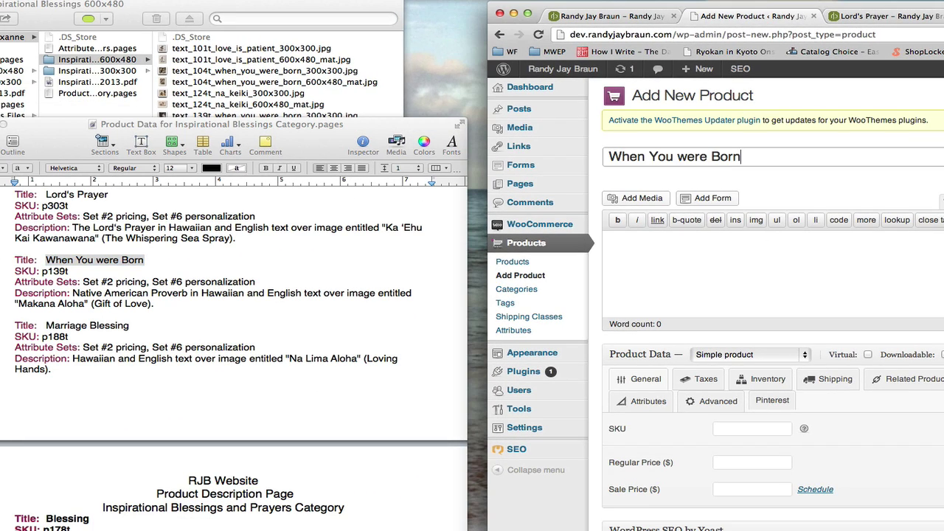
Step: Paste the Native American Proverb description into the product editor and copy the SKU p139t
click(76, 294)
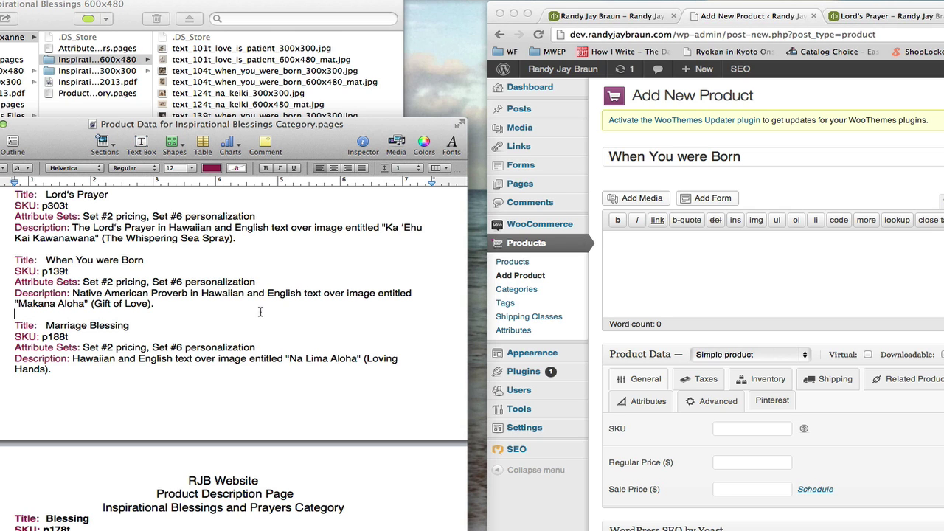
drag(76, 295, 155, 303)
key(super+c)
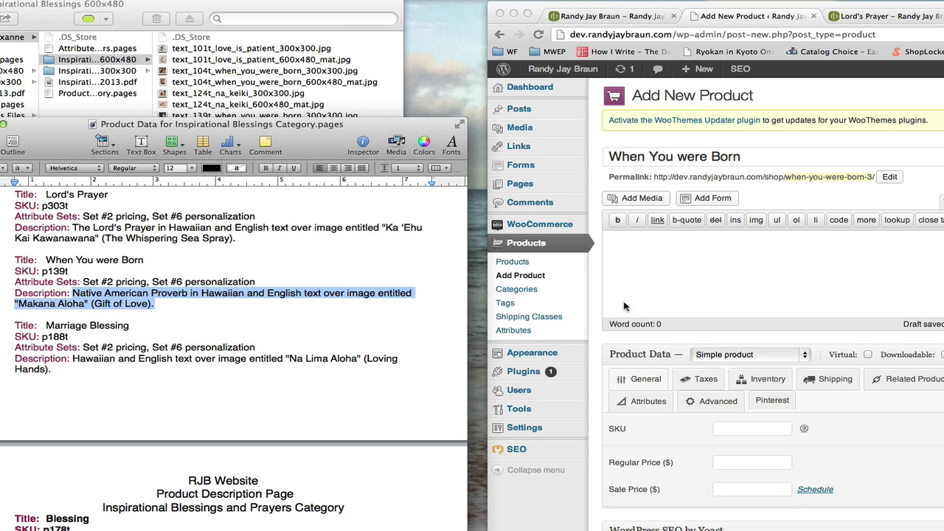
click(680, 290)
key(super+v)
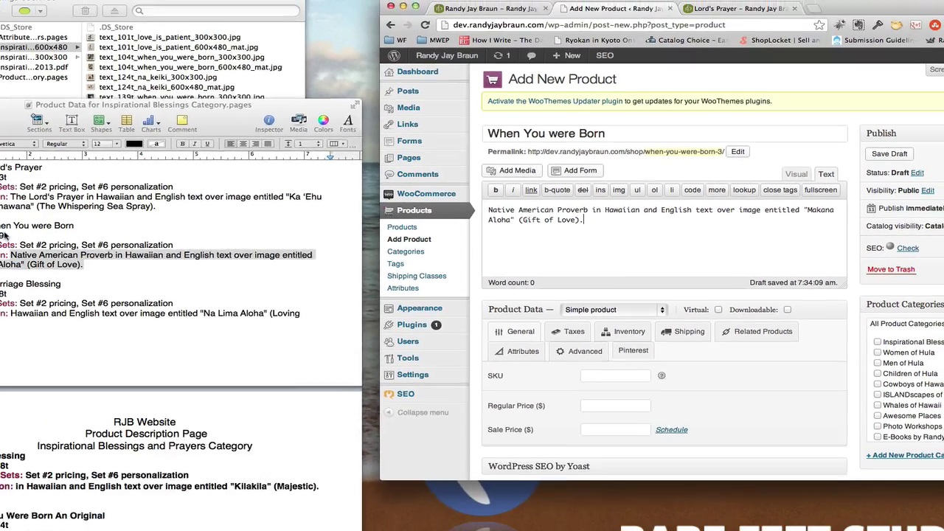
double_click(4, 235)
key(super+c)
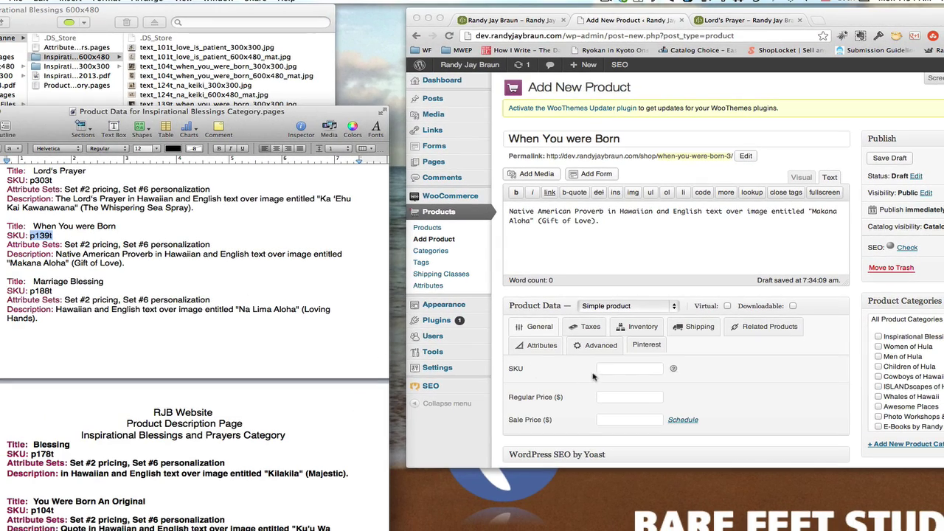
Step: Paste p139t into the product's SKU field, then select the product title for copying
click(629, 368)
key(super+v)
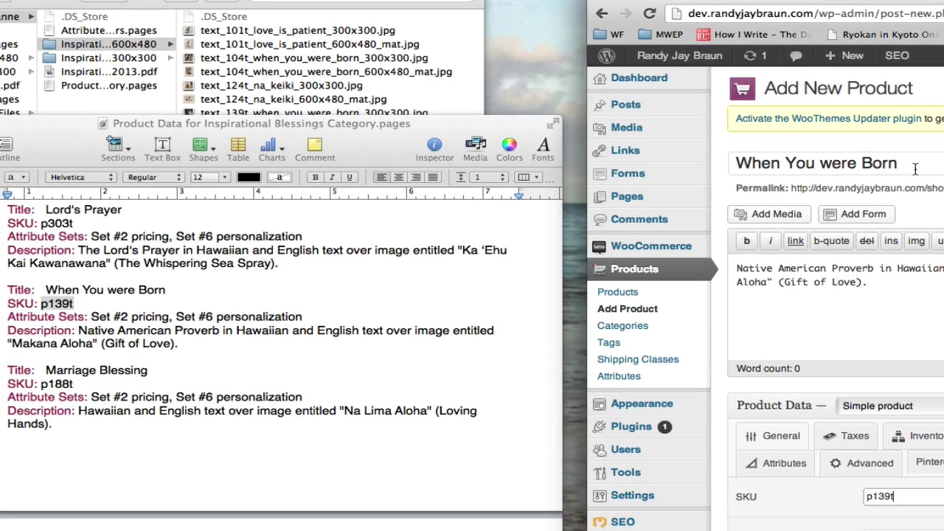
triple_click(613, 133)
key(ctrl+c)
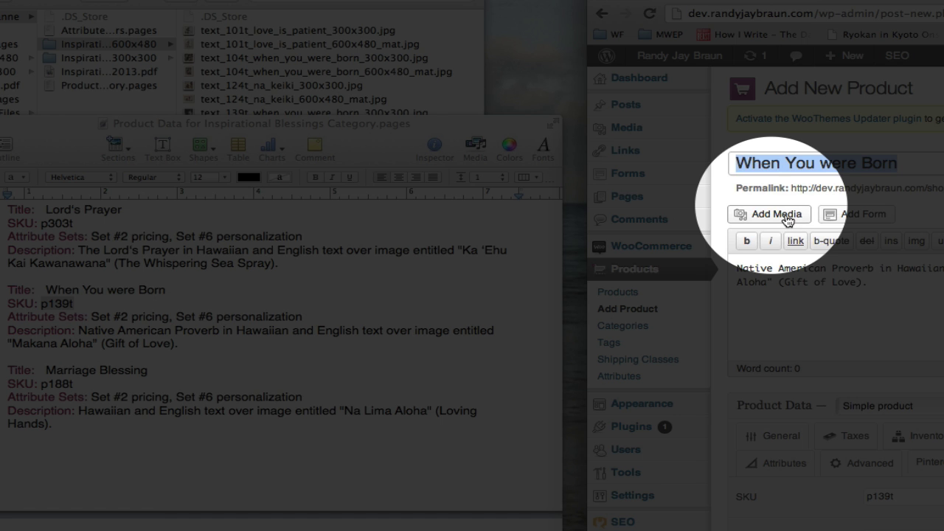
Step: Upload the 300x300 and 600x480 mat When You were Born images to the media library
click(786, 218)
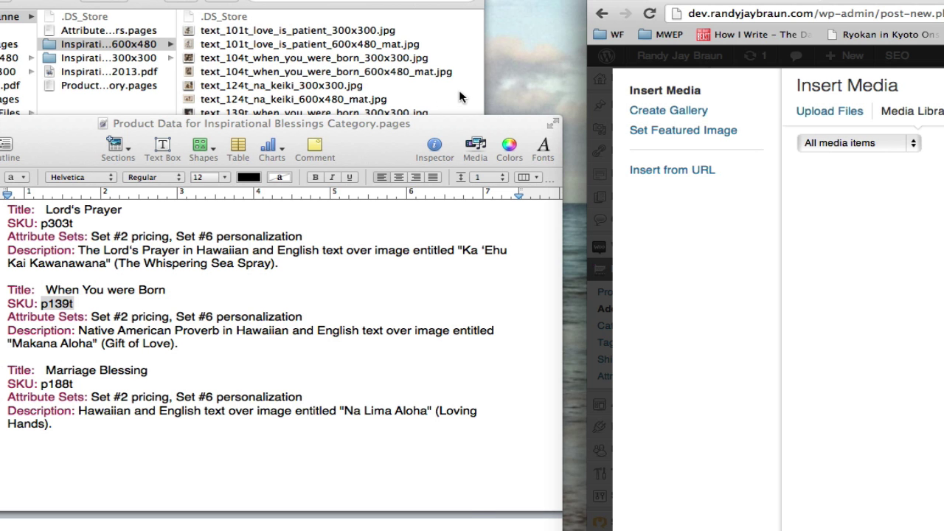
click(458, 97)
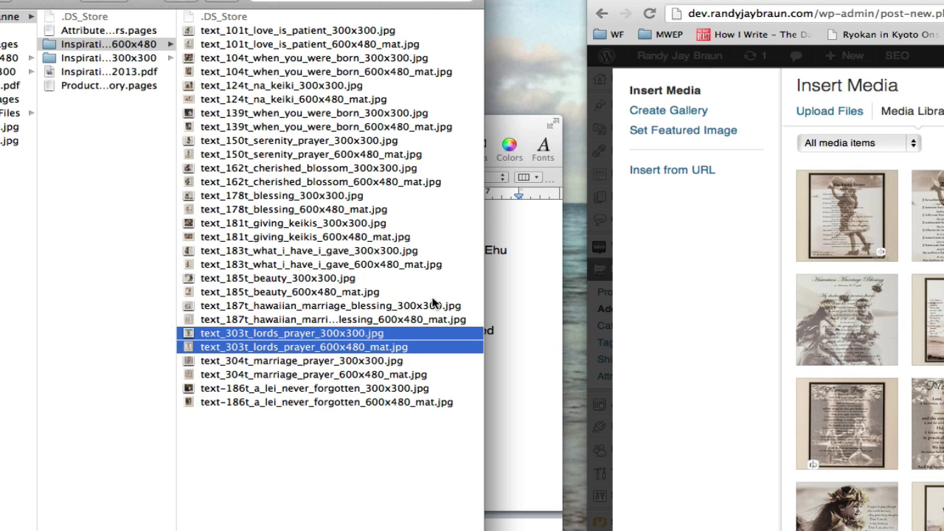
click(449, 114)
shift+click(451, 126)
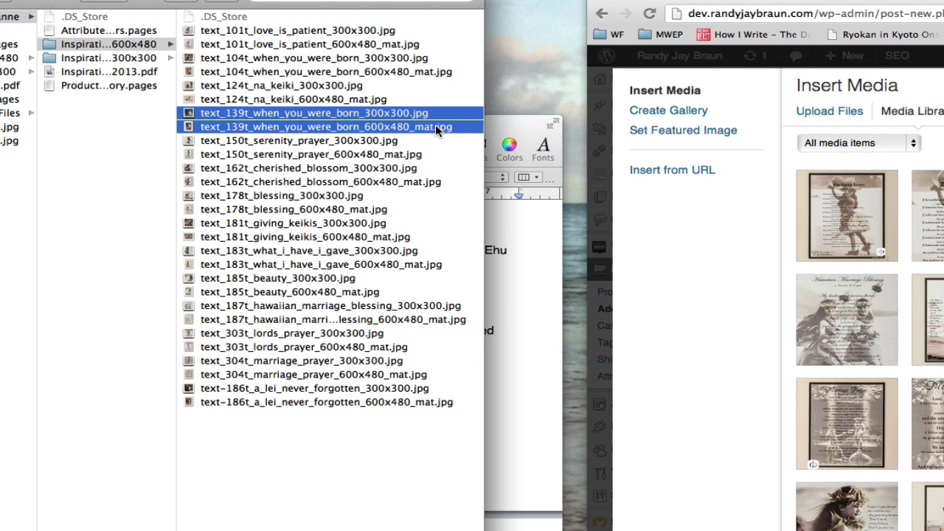
drag(335, 118, 856, 217)
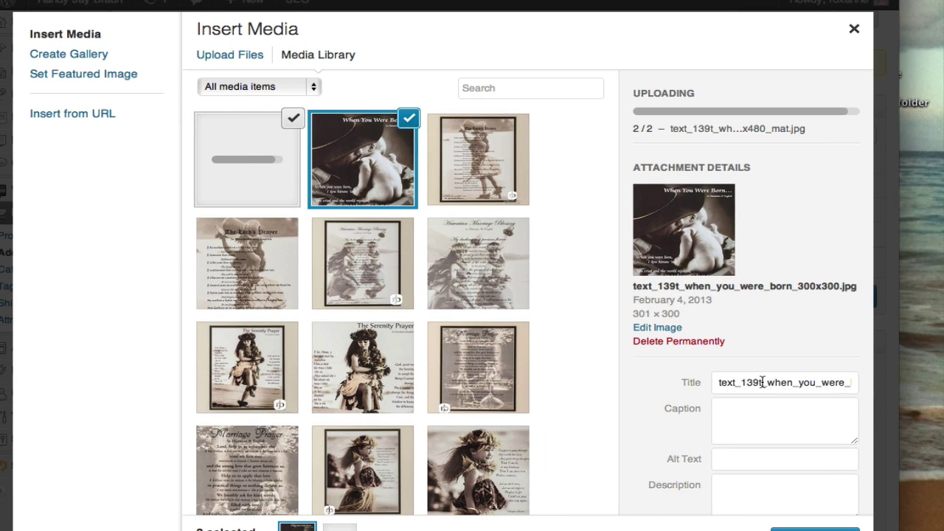
Step: Give both images the title and alt text 'When You were Born'
double_click(762, 381)
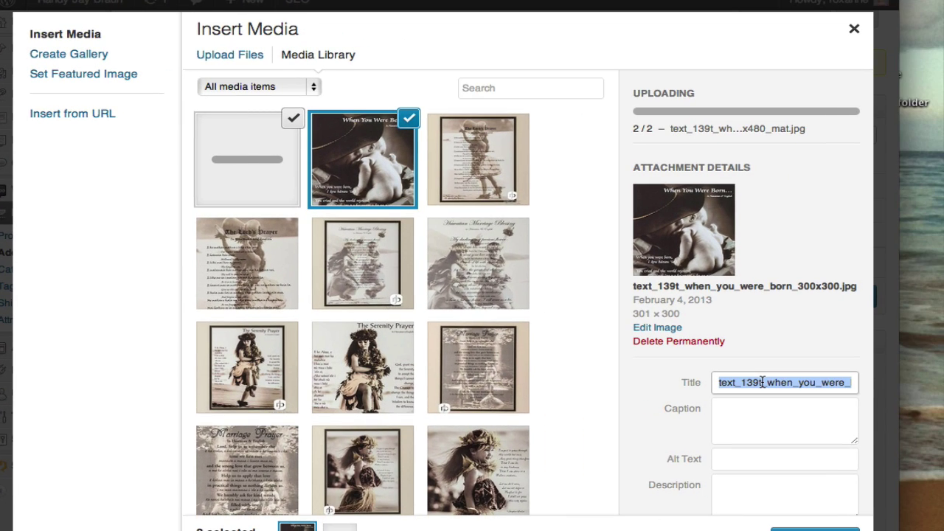
key(ctrl+v)
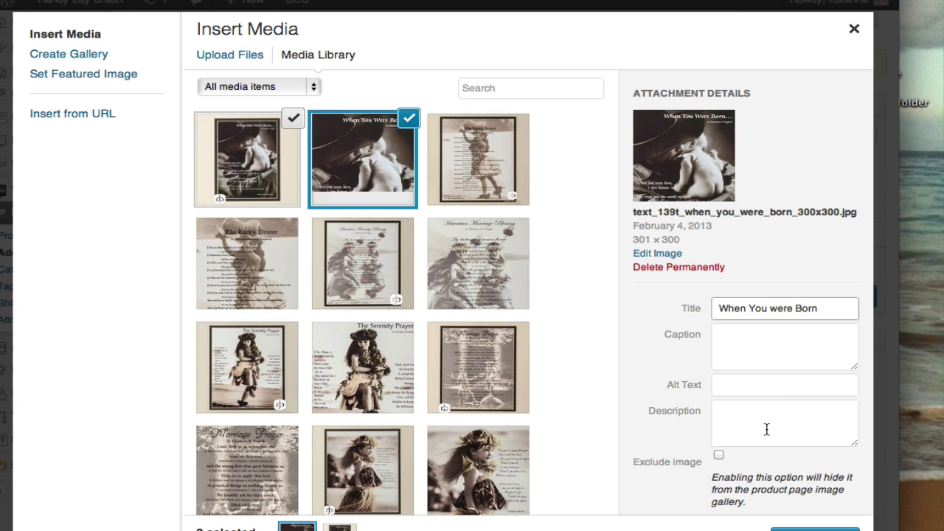
click(764, 384)
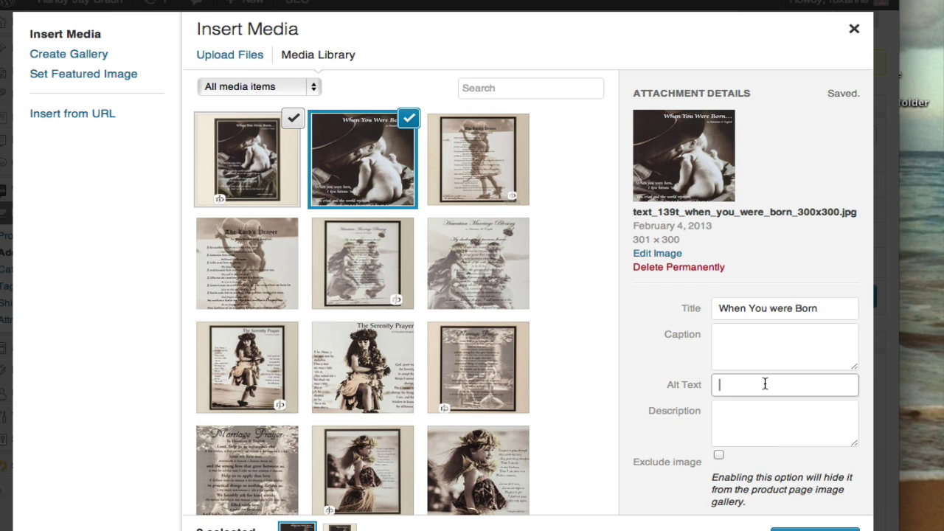
key(ctrl+v)
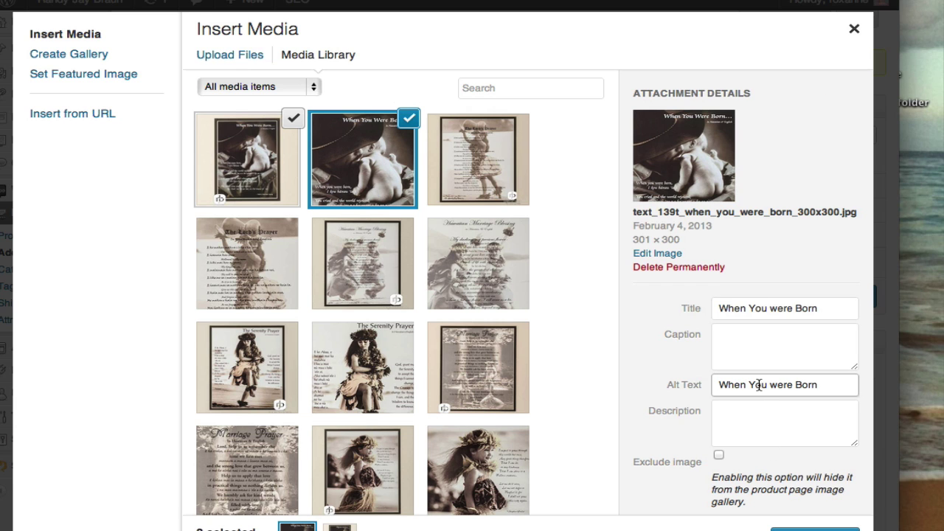
click(241, 171)
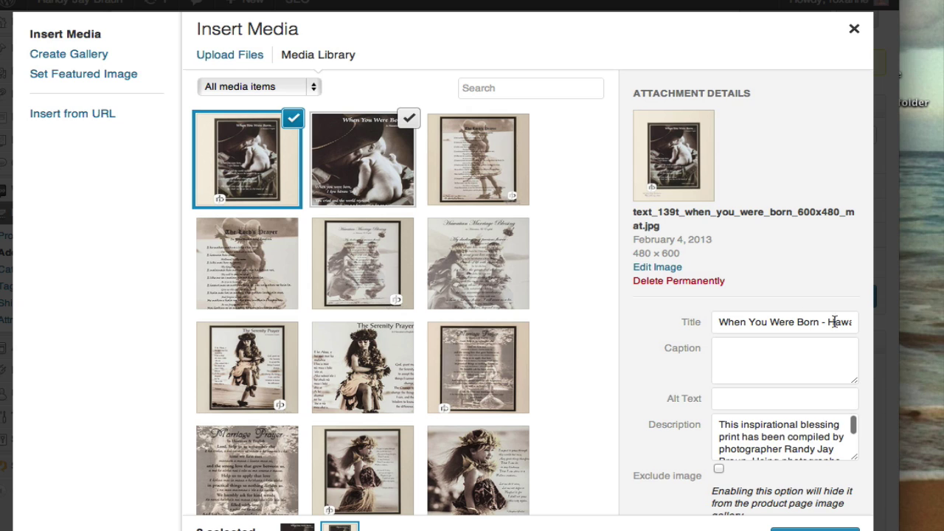
triple_click(778, 325)
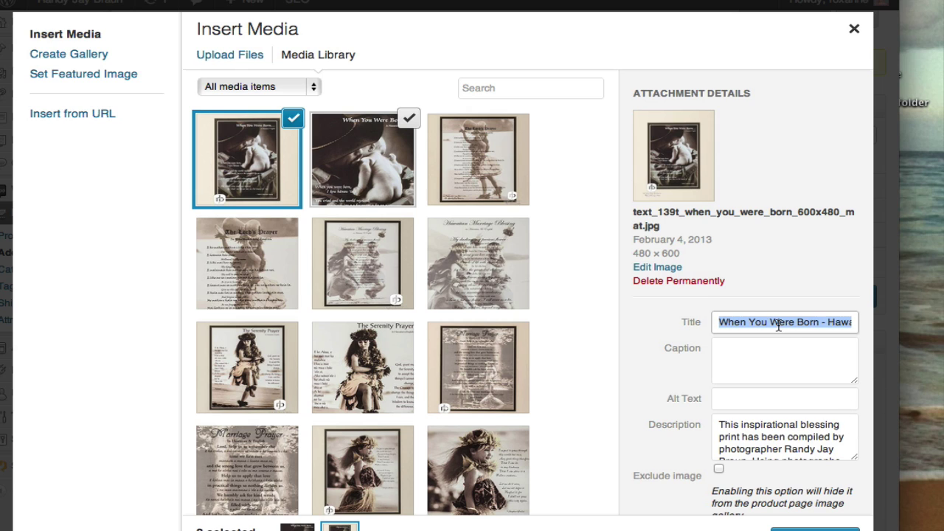
text(When You were Born)
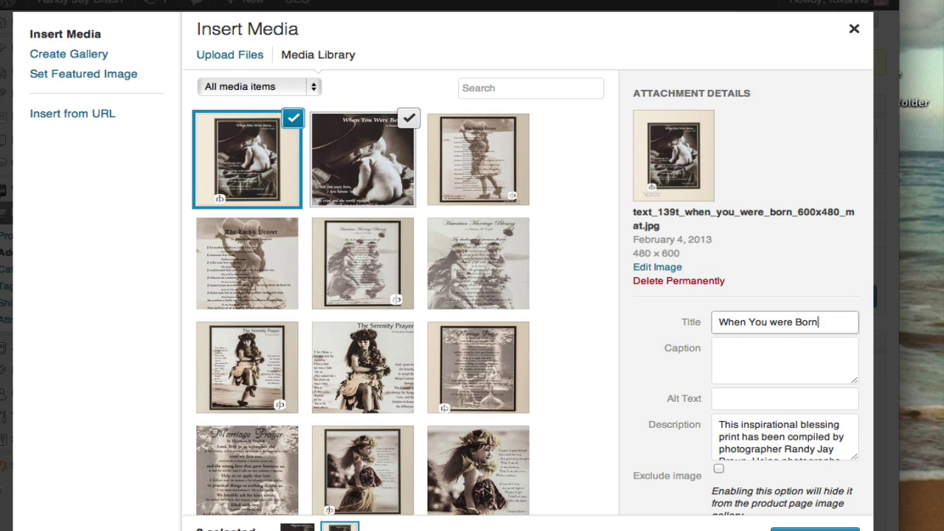
click(774, 396)
key(super+v)
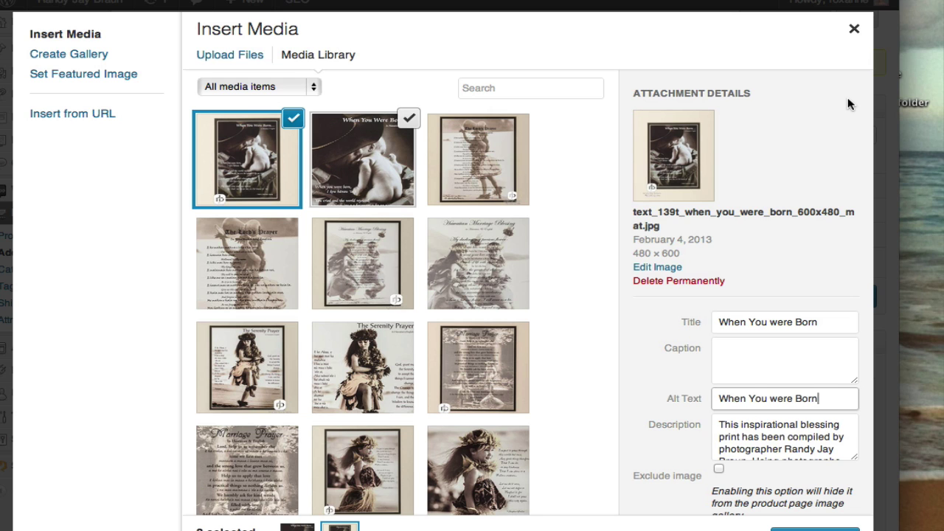
Step: Close the media window and tick Inspirational Blessings & Prayers under Product Categories
click(854, 29)
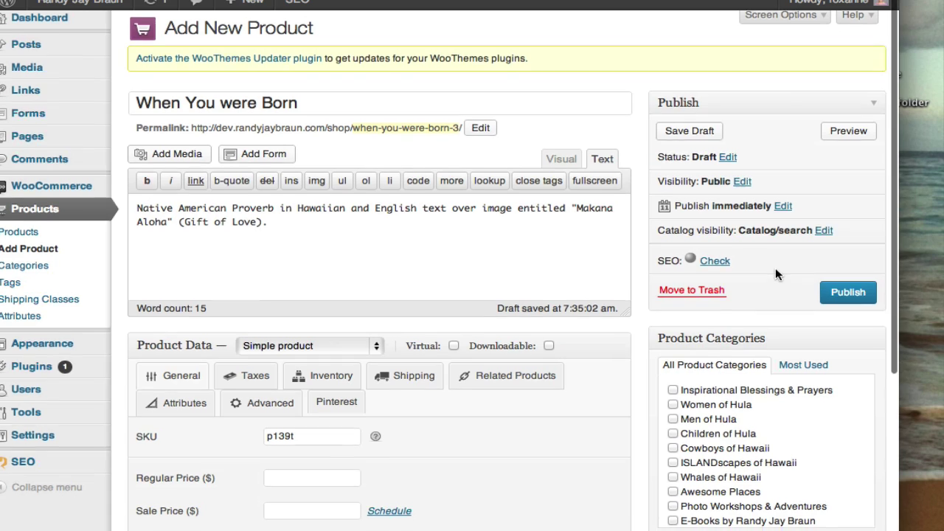
scroll(774, 269, down, 3)
scroll(767, 277, up, 1)
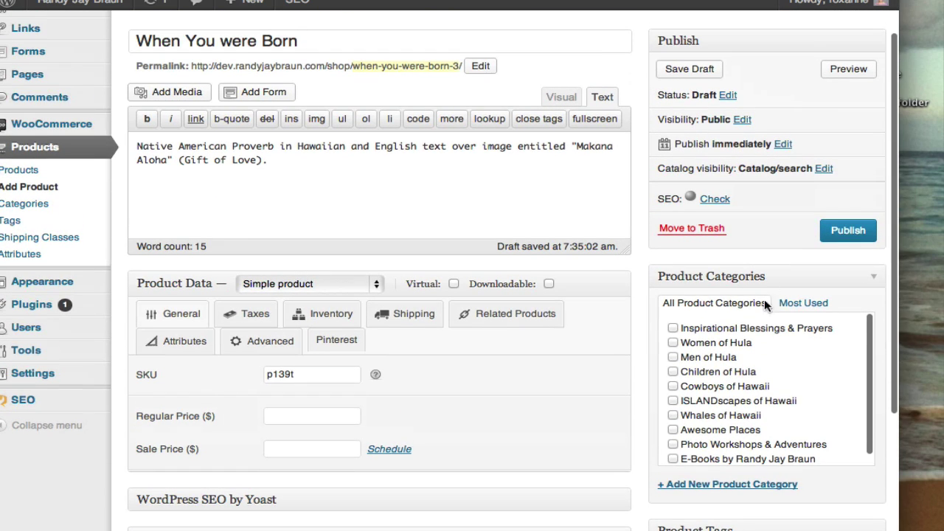
click(723, 333)
scroll(843, 376, down, 7)
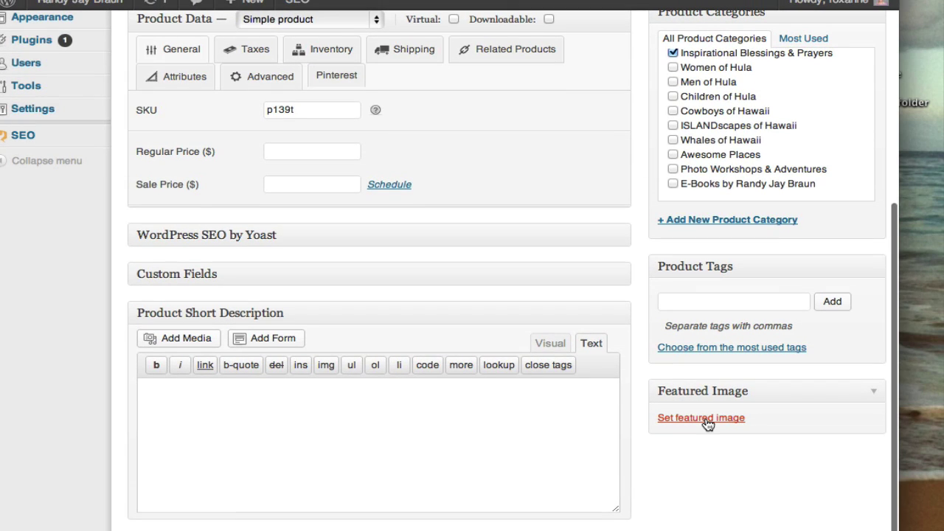
Step: Set the square 300x300 When You were Born image as the product's featured image
click(708, 419)
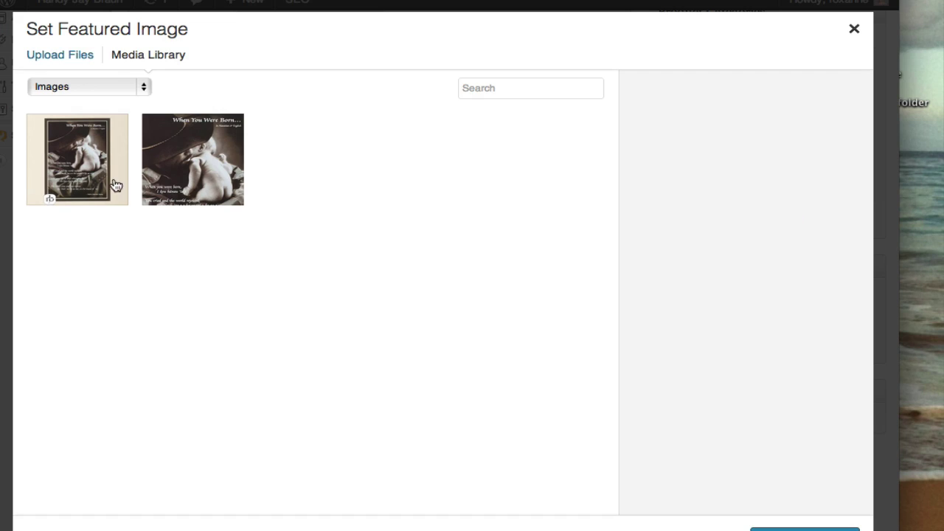
click(186, 155)
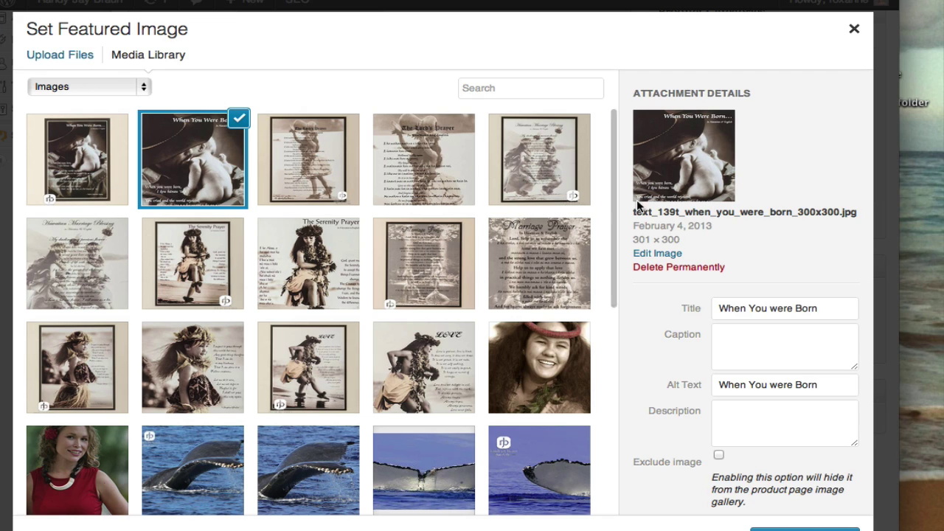
drag(682, 239, 638, 239)
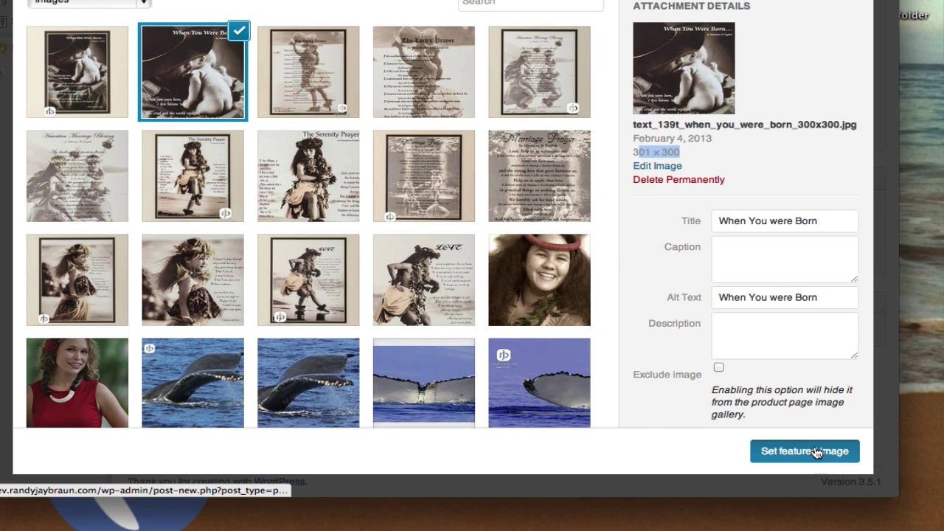
click(811, 469)
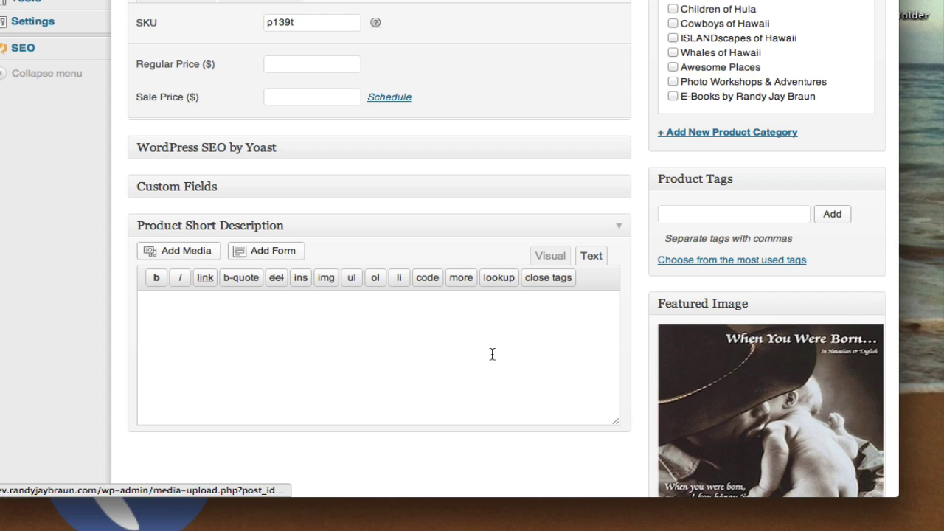
scroll(493, 355, up, 2)
scroll(494, 358, up, 5)
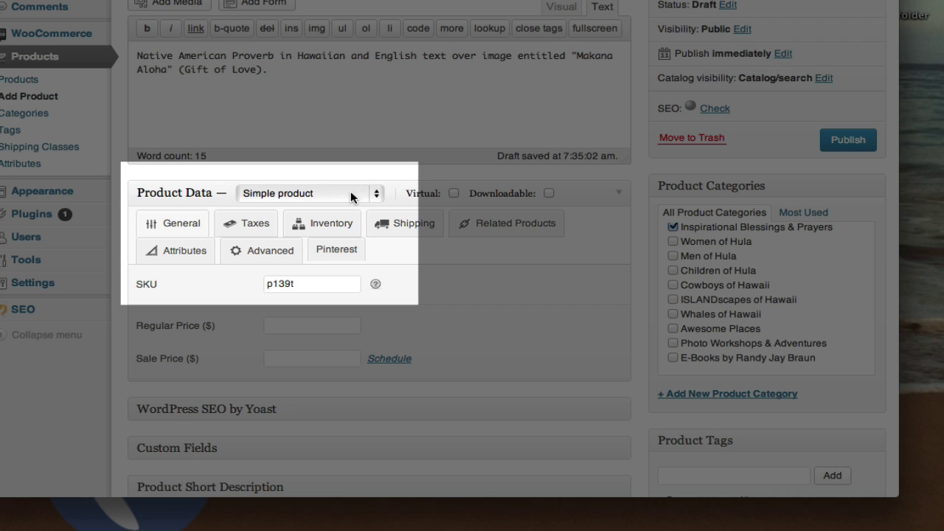
Step: Change the Product Type to Variable product and bring up the Attributes panel
click(350, 192)
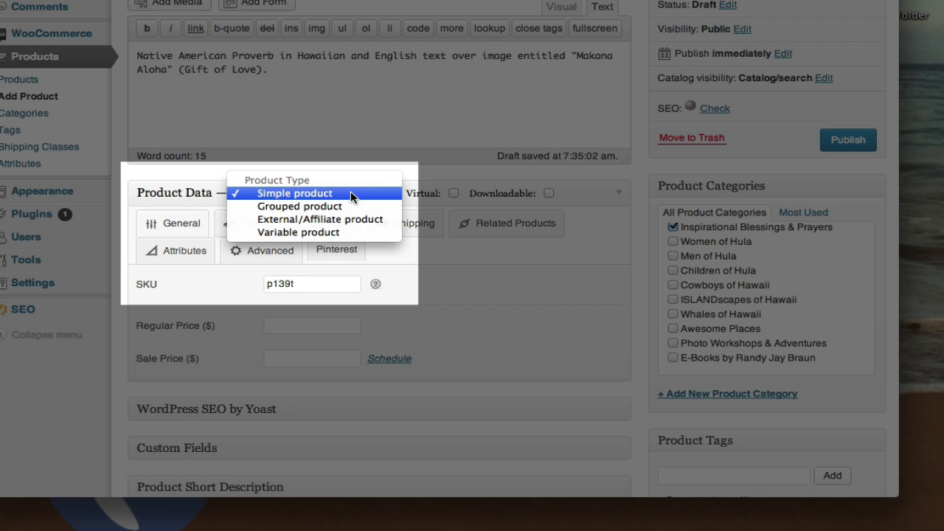
click(340, 231)
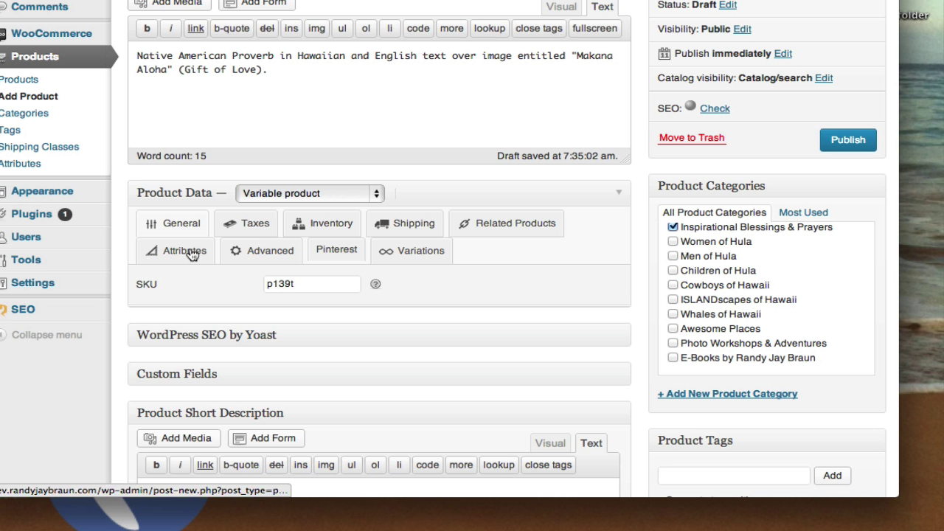
click(184, 251)
Step: Add the Blessing Size attribute with all four values, ticked as Used for variations
scroll(362, 280, down, 5)
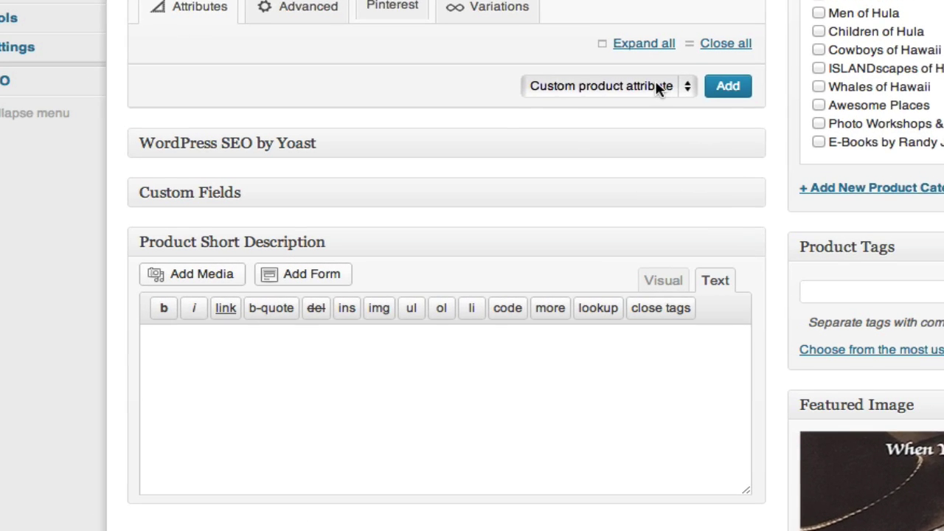
click(659, 87)
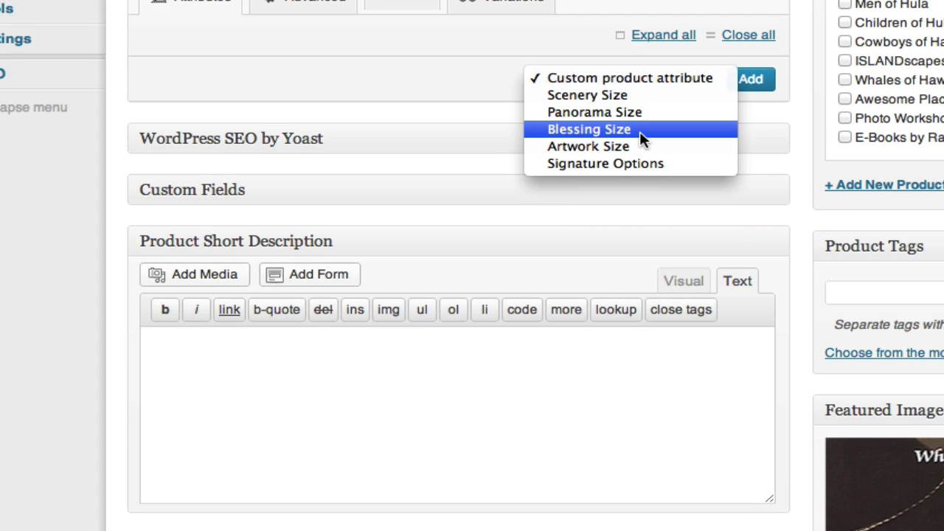
click(639, 131)
click(750, 81)
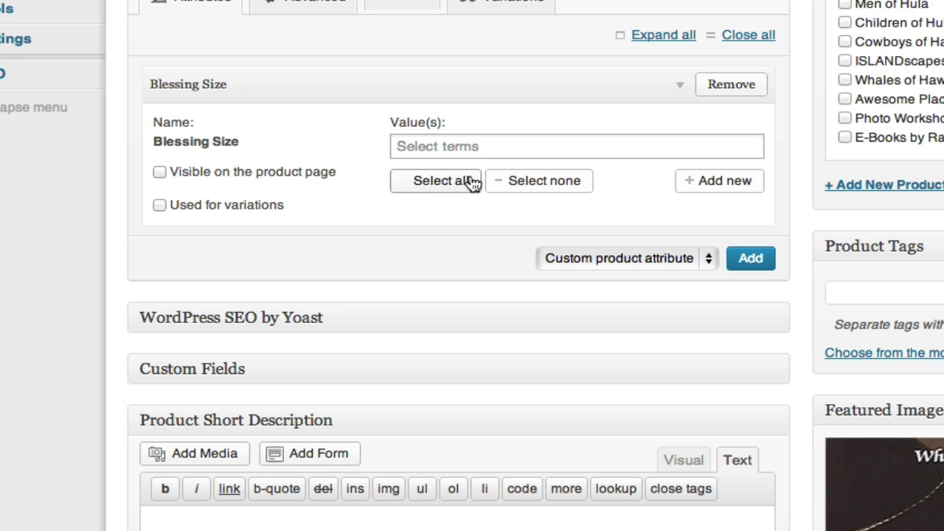
click(446, 189)
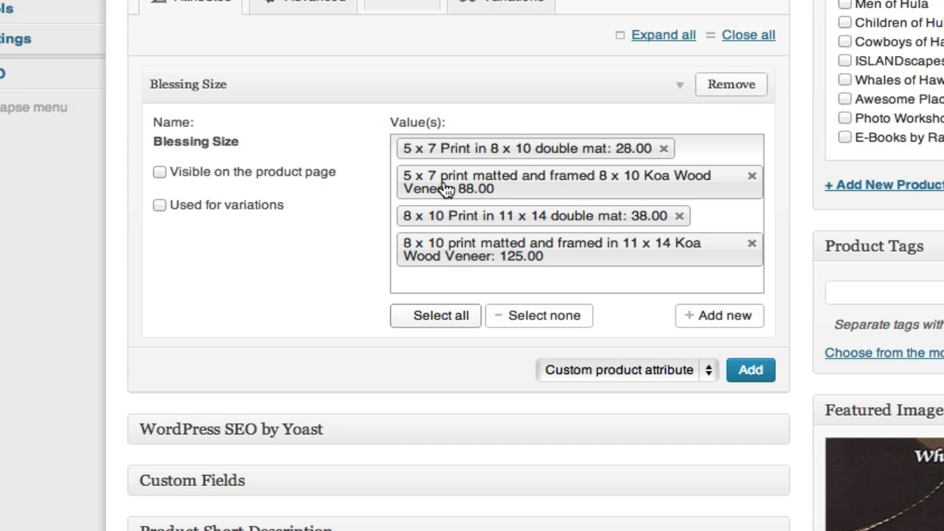
click(225, 210)
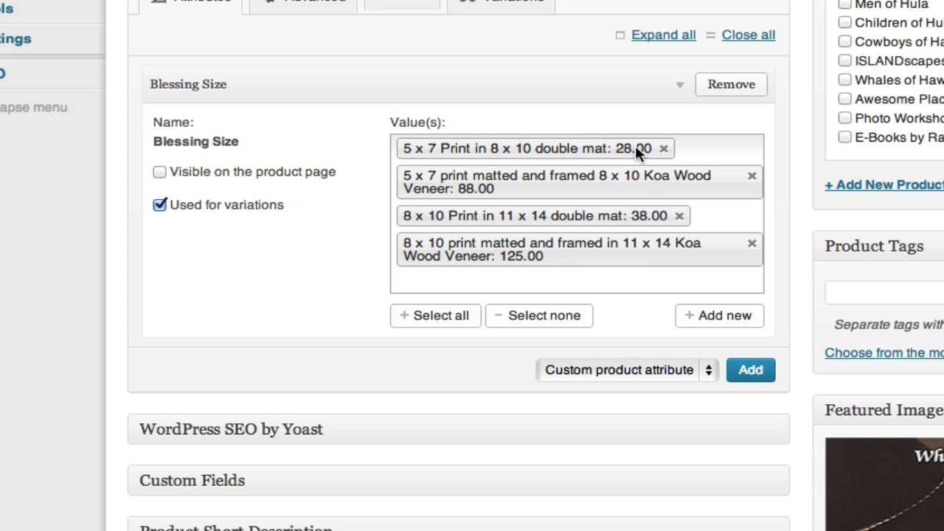
scroll(621, 179, down, 10)
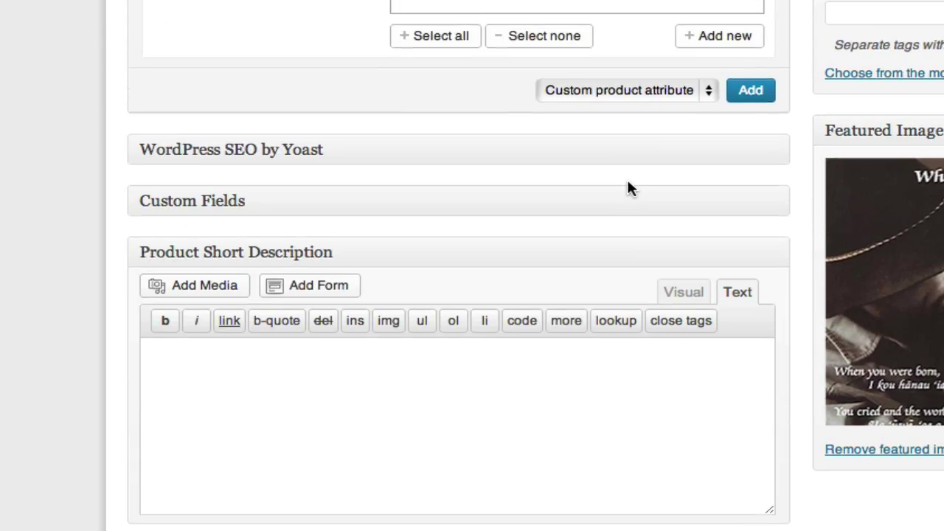
Step: Add the Signature Options attribute with all eleven message values, ticked as Used for variations
click(640, 88)
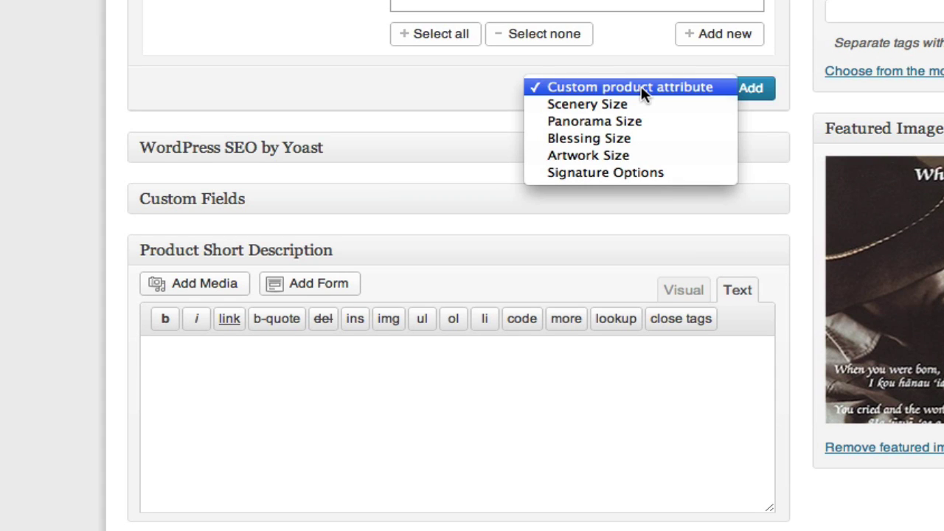
click(624, 172)
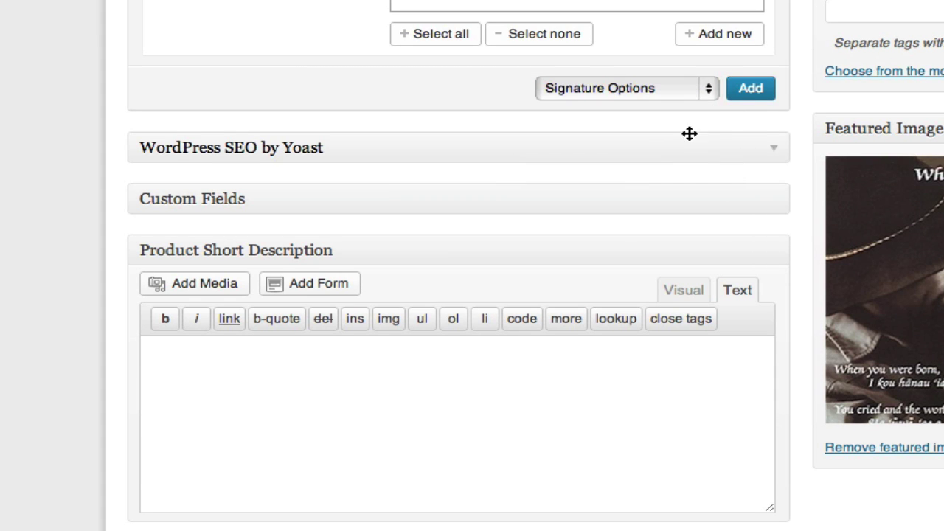
click(750, 89)
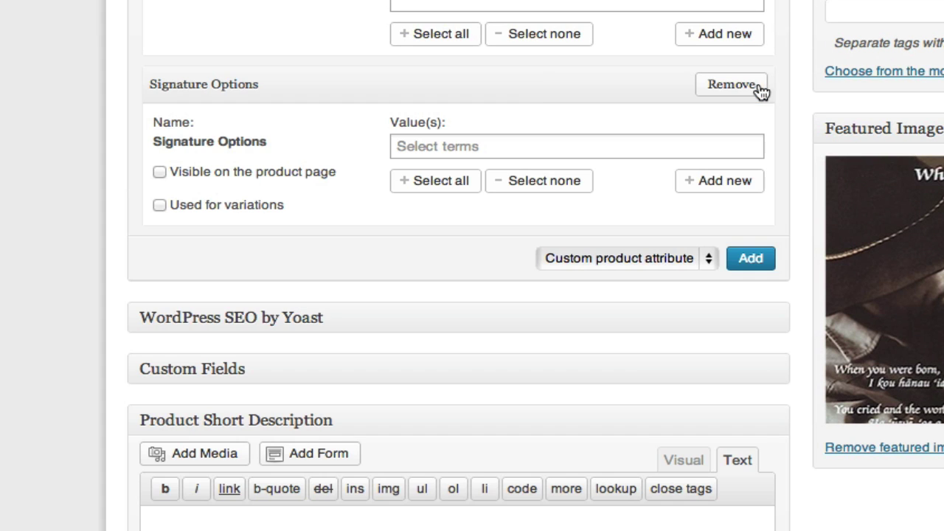
click(449, 184)
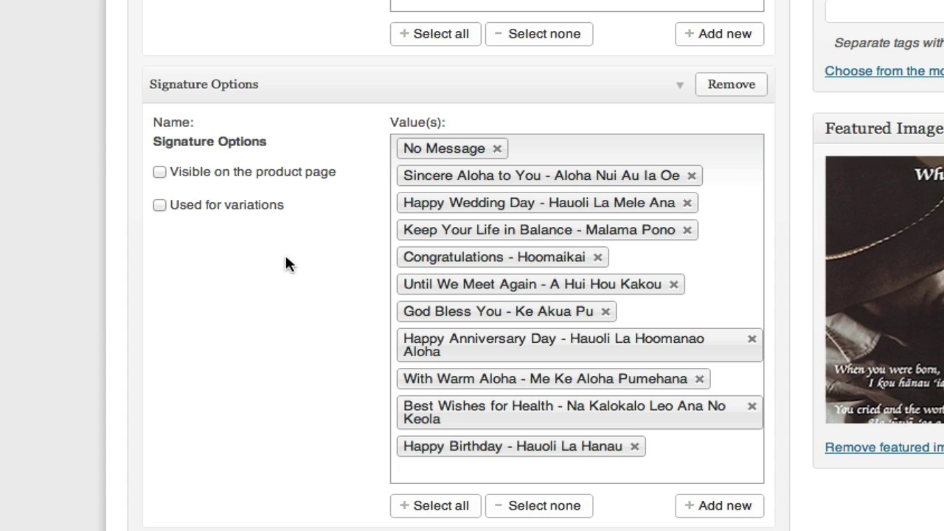
click(255, 214)
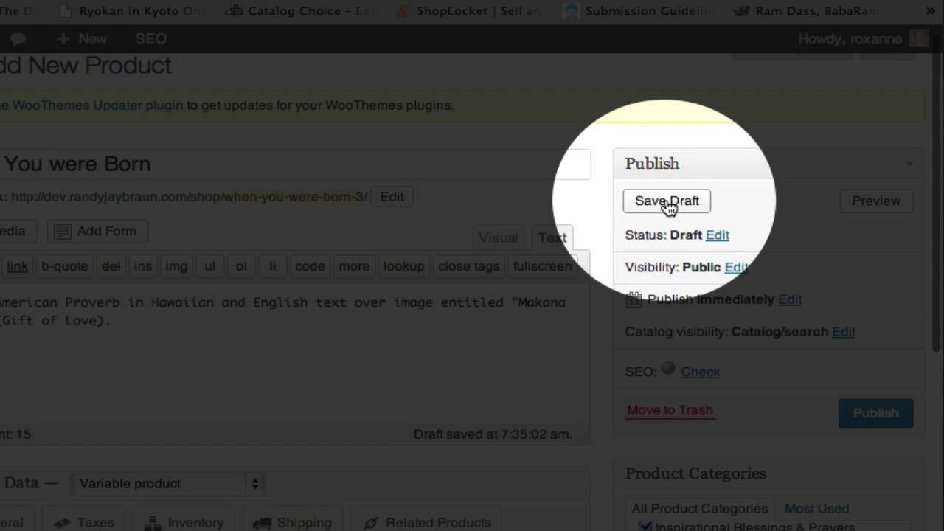
Step: Save the product as a draft and return to the Product Data section
click(668, 203)
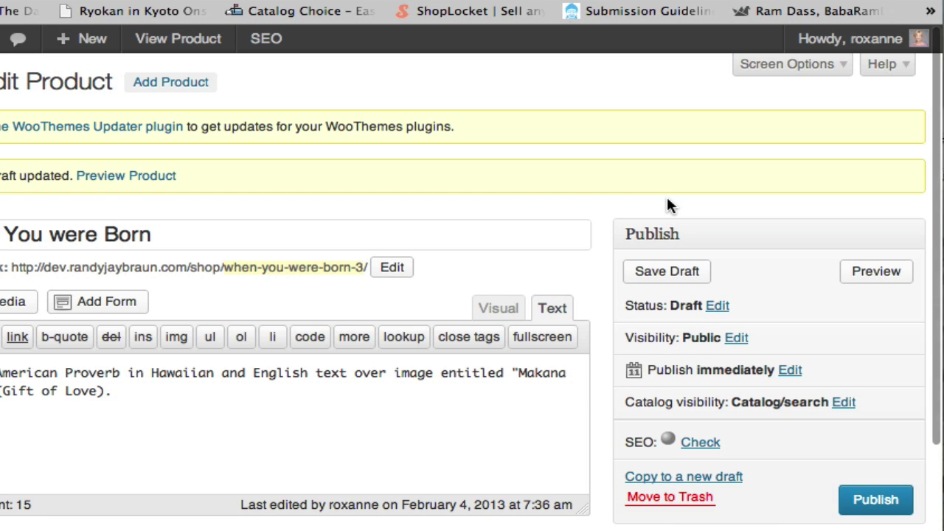
scroll(472, 295, down, 5)
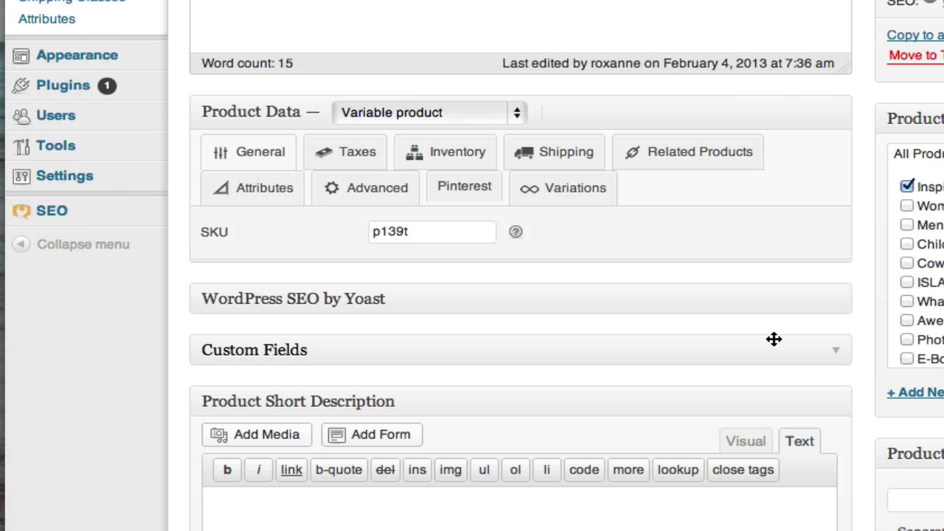
Step: Add a new variation and set its Blessing Size to '5 x 7 Print in 8 x 10 double mat'
click(564, 189)
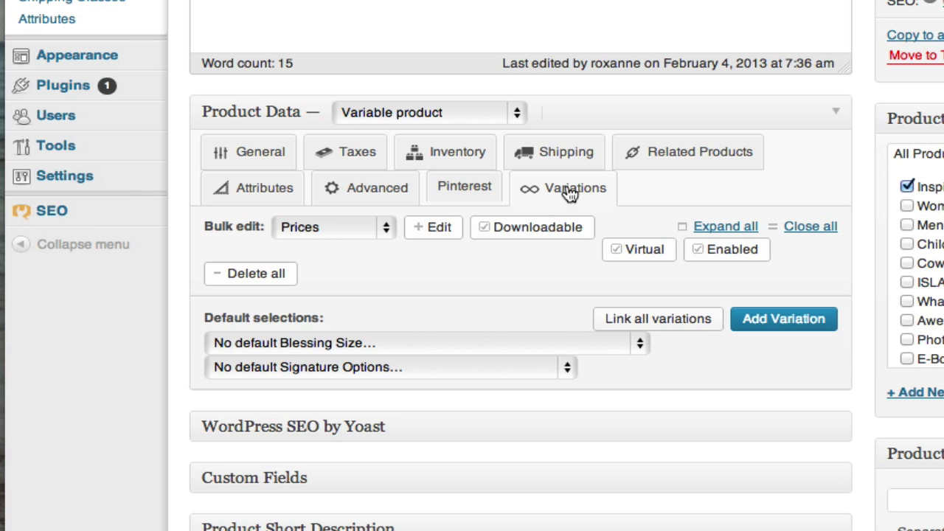
scroll(562, 276, down, 3)
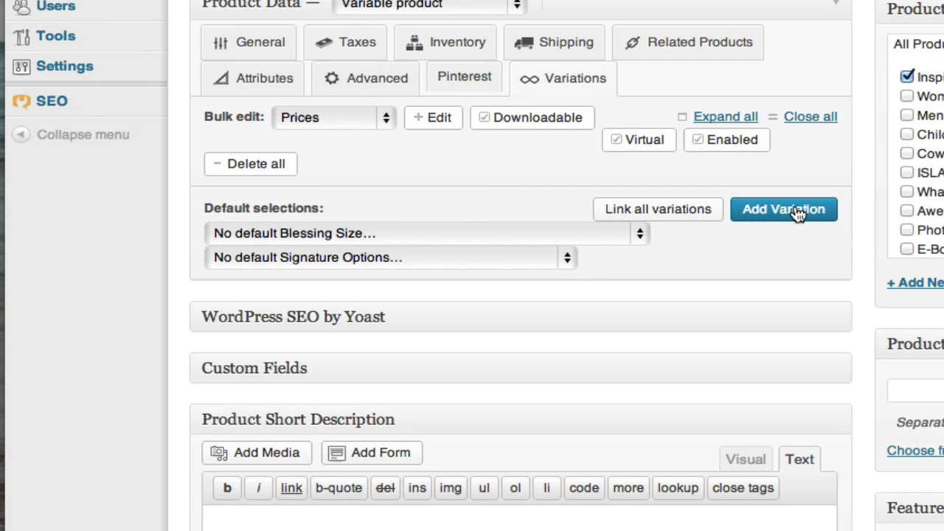
click(797, 212)
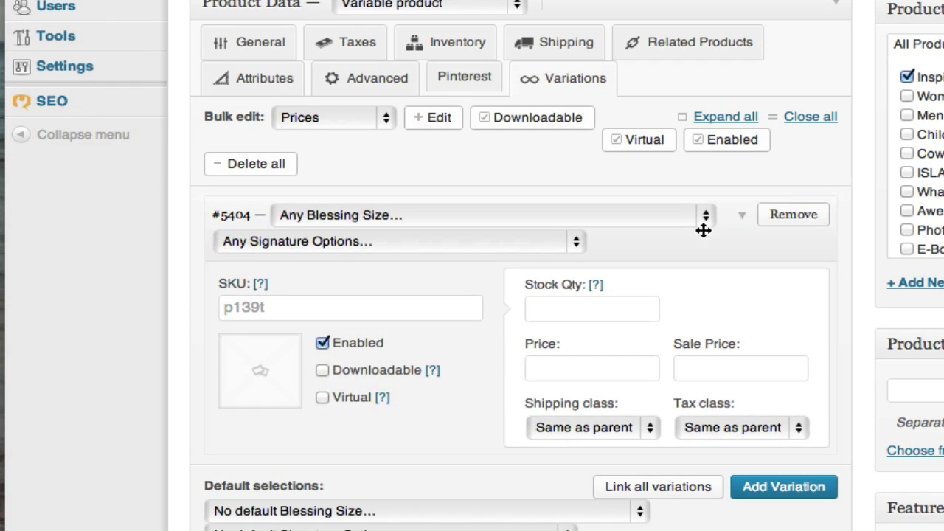
click(556, 216)
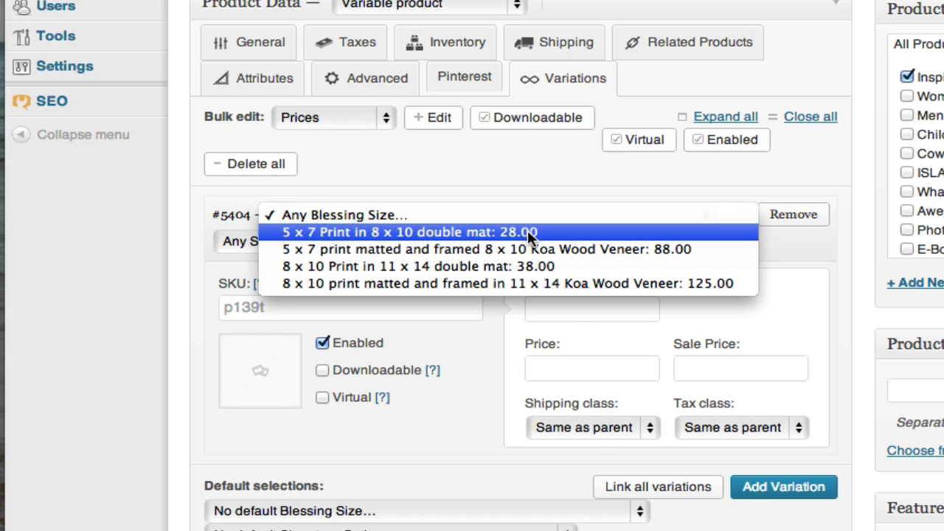
click(529, 233)
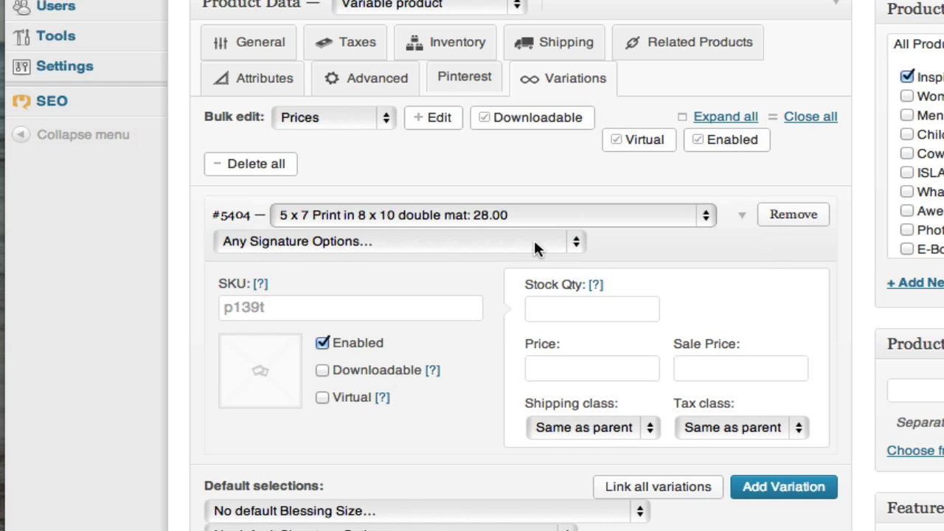
Step: Price the 5 x 7 double mat variation at 28.00 and add another variation
scroll(598, 243, down, 2)
click(592, 326)
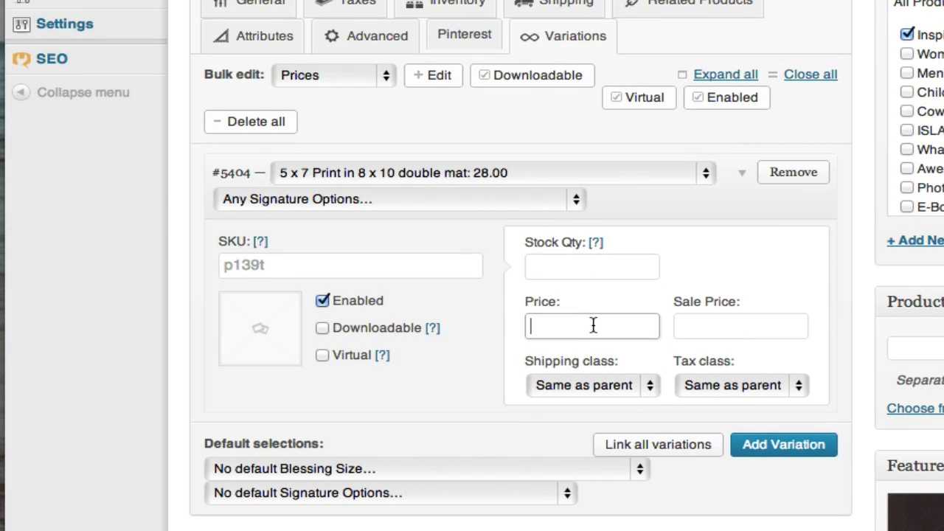
text(2)
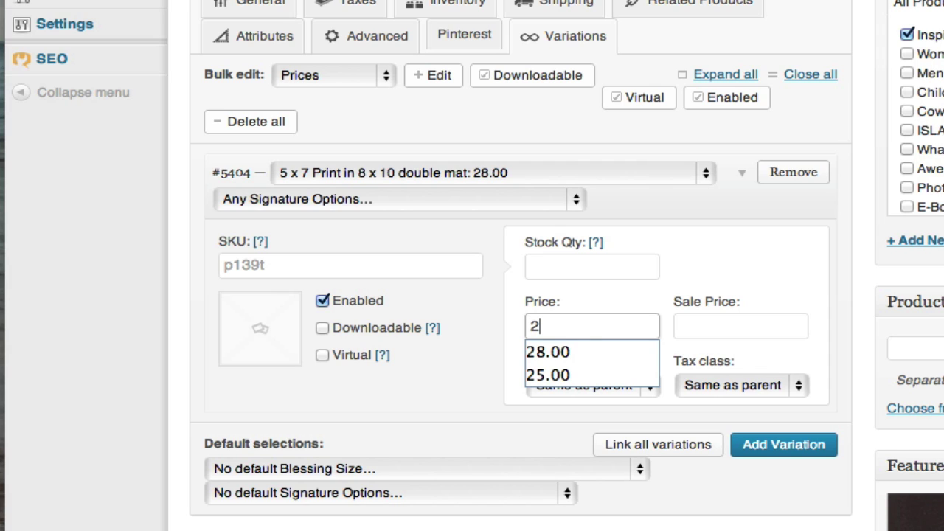
click(554, 347)
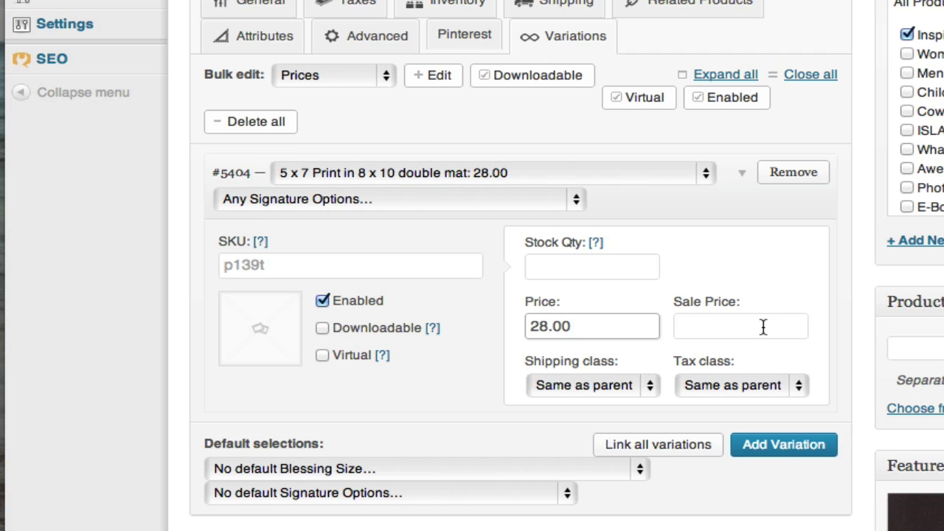
scroll(764, 332, down, 1)
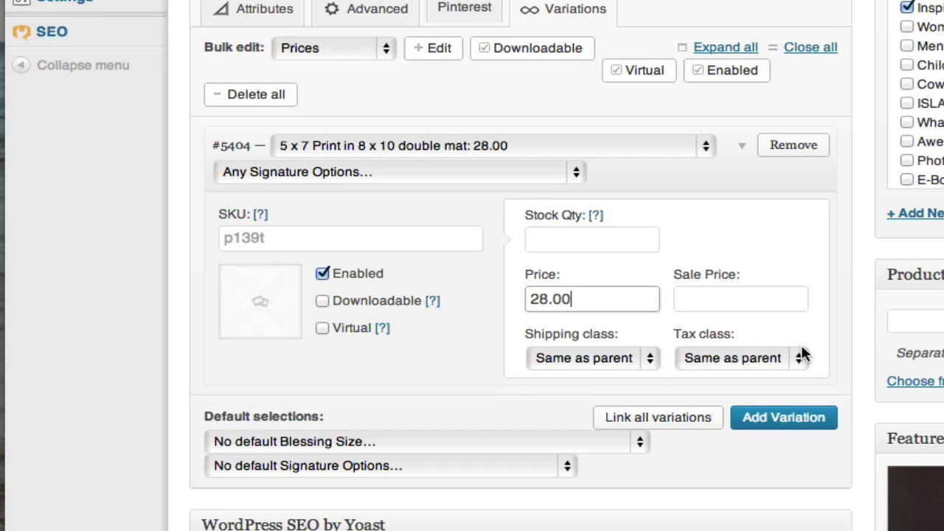
click(786, 418)
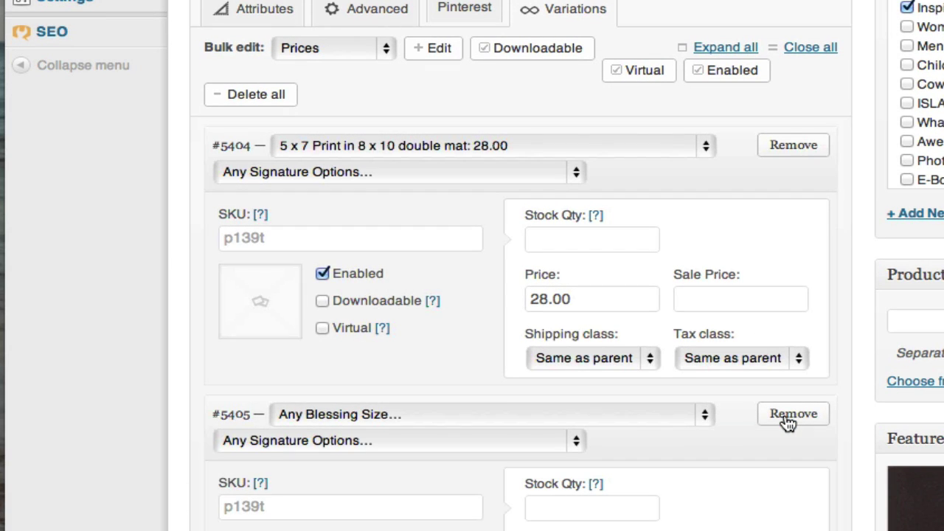
Step: Set variation #5405 to the 5 x 7 framed Koa Wood Veneer size, priced 88.00
scroll(579, 403, down, 5)
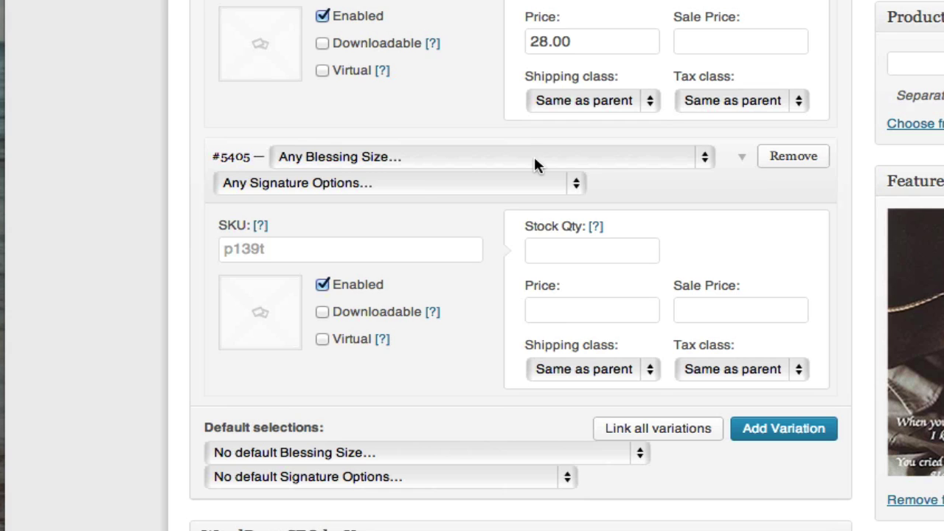
click(534, 156)
click(536, 190)
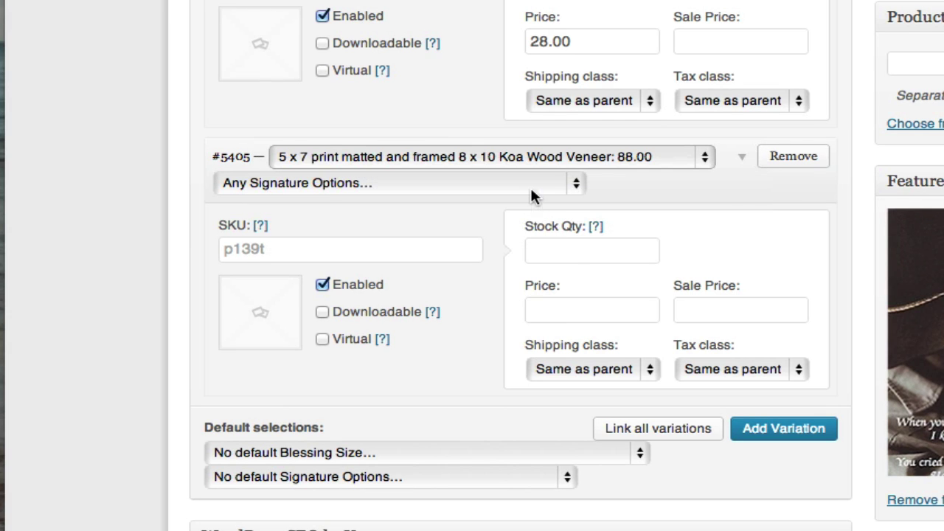
click(602, 313)
text(88)
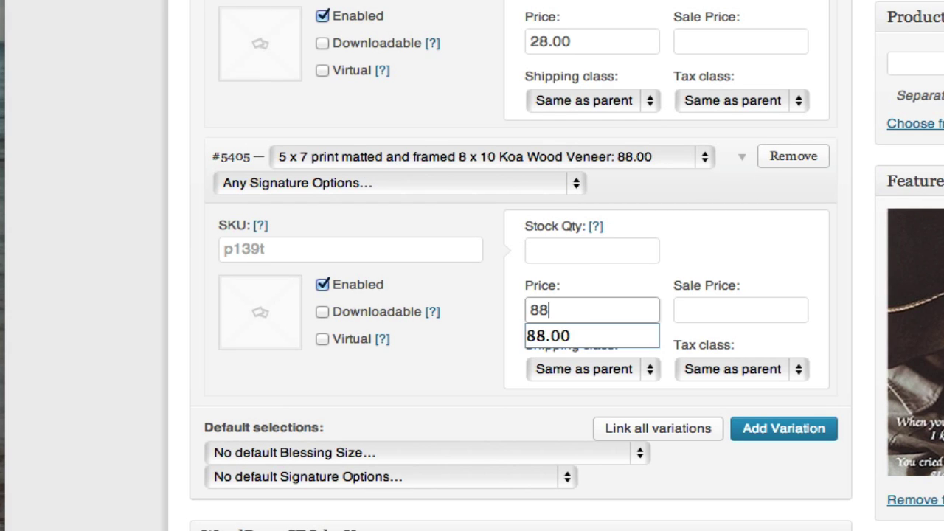
click(604, 336)
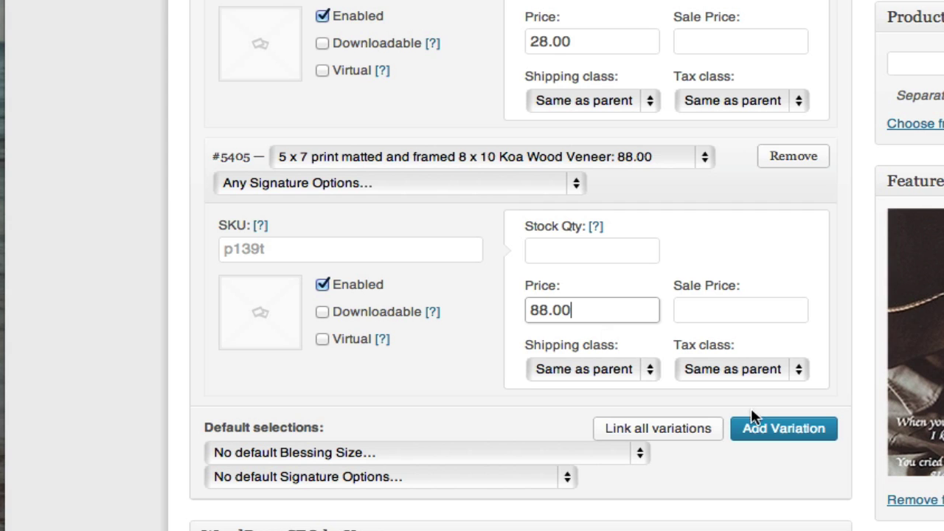
Step: Add variation #5406 for the 8 x 10 double mat size, priced 38.00
click(786, 433)
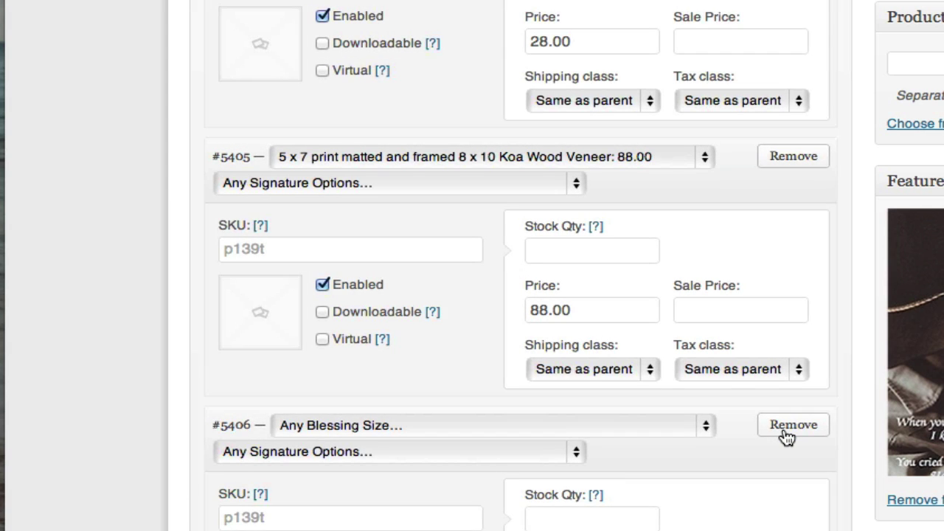
scroll(784, 436, down, 5)
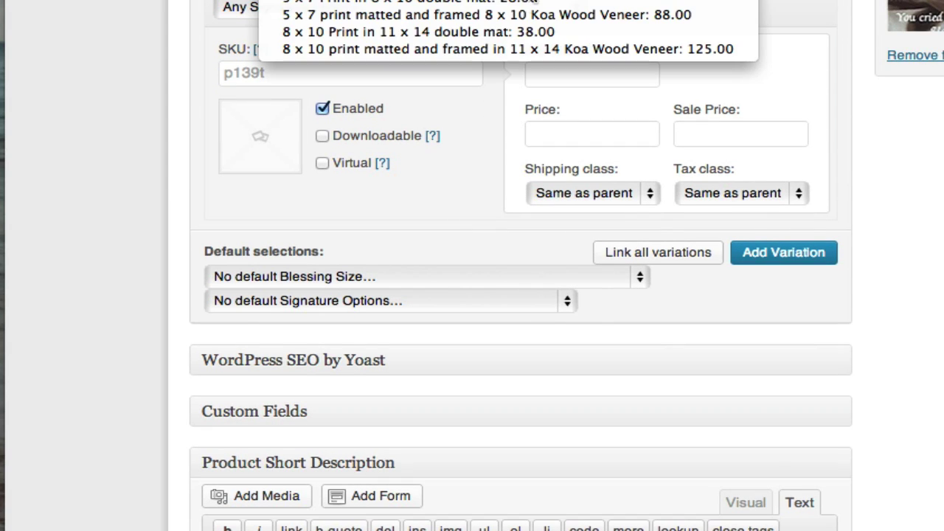
click(517, 31)
click(568, 141)
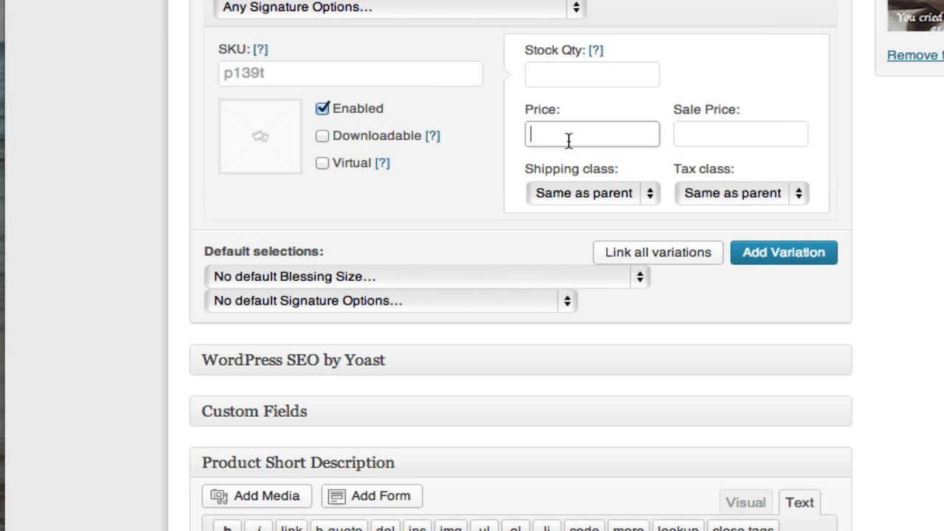
text(3)
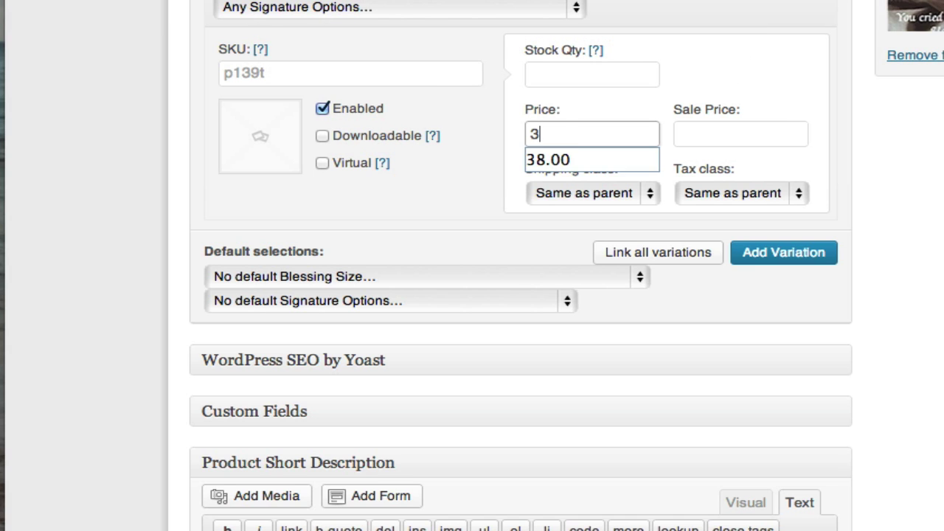
click(571, 155)
Step: Add variation #5407 for the 8 x 10 framed Koa Wood Veneer size, priced 125.00
click(780, 255)
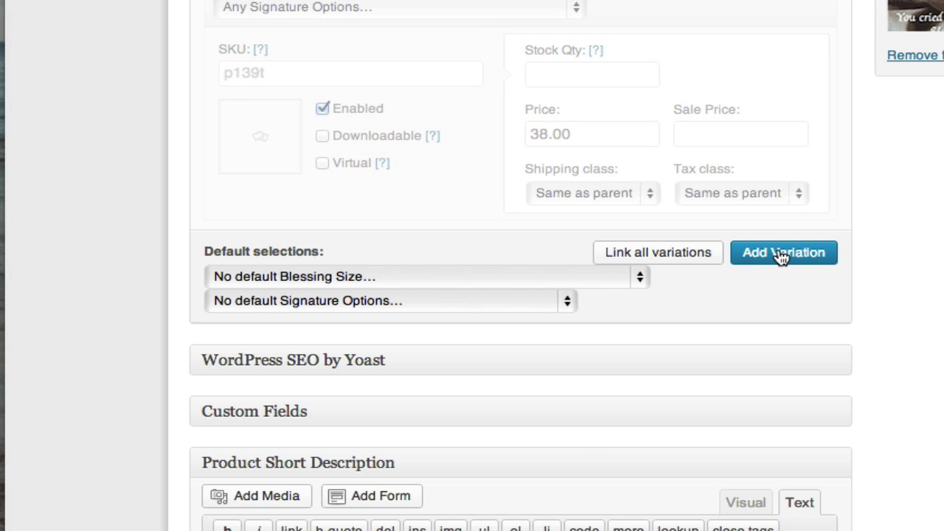
scroll(782, 258, down, 2)
scroll(782, 258, down, 3)
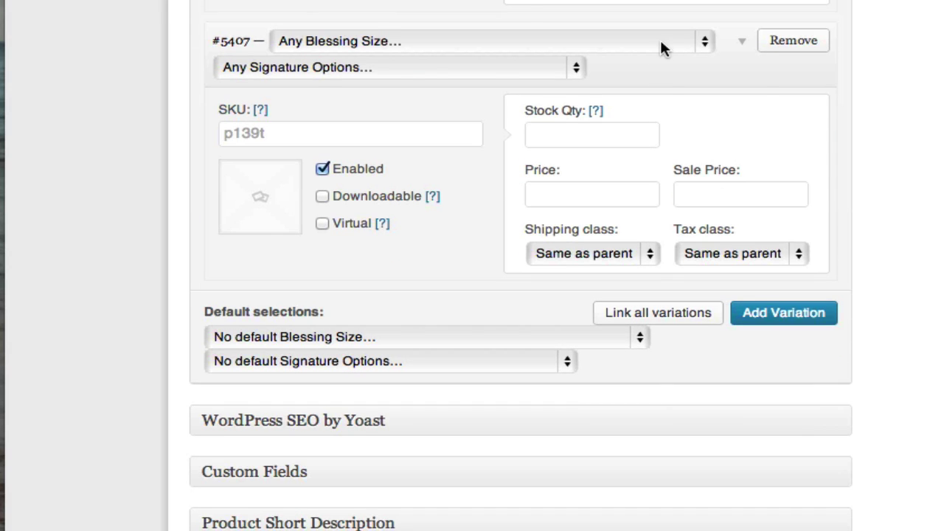
click(659, 47)
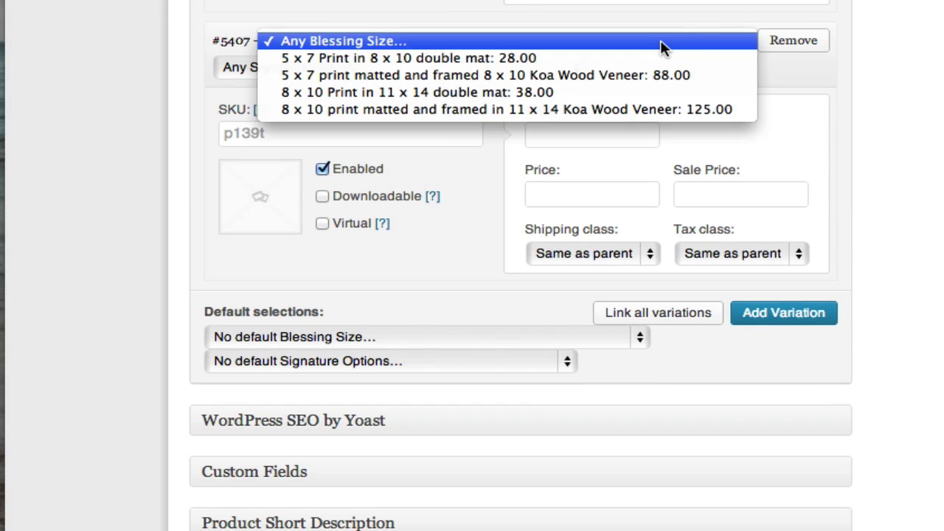
click(642, 109)
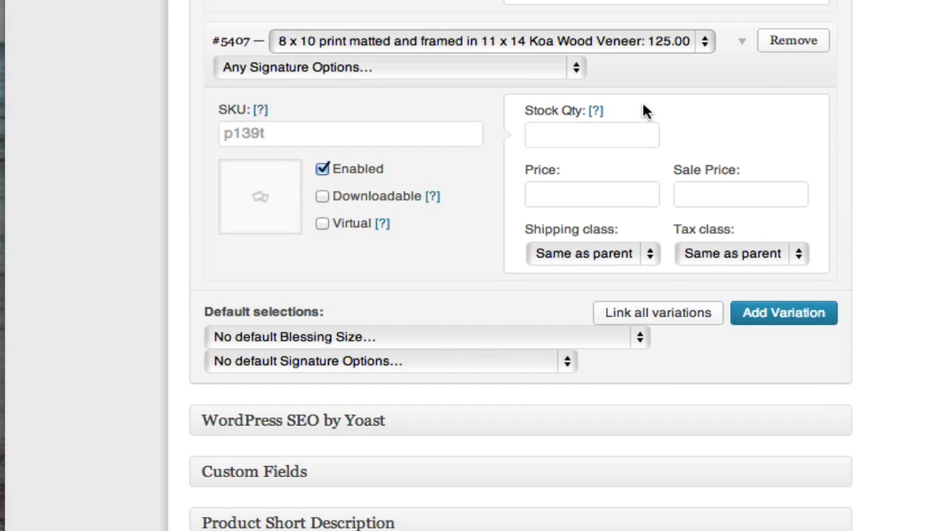
click(616, 194)
text(12)
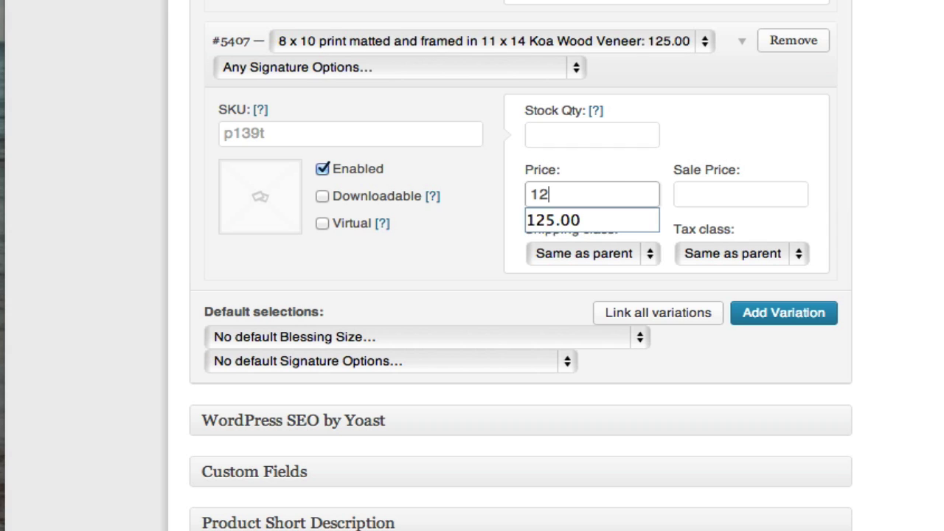
click(622, 221)
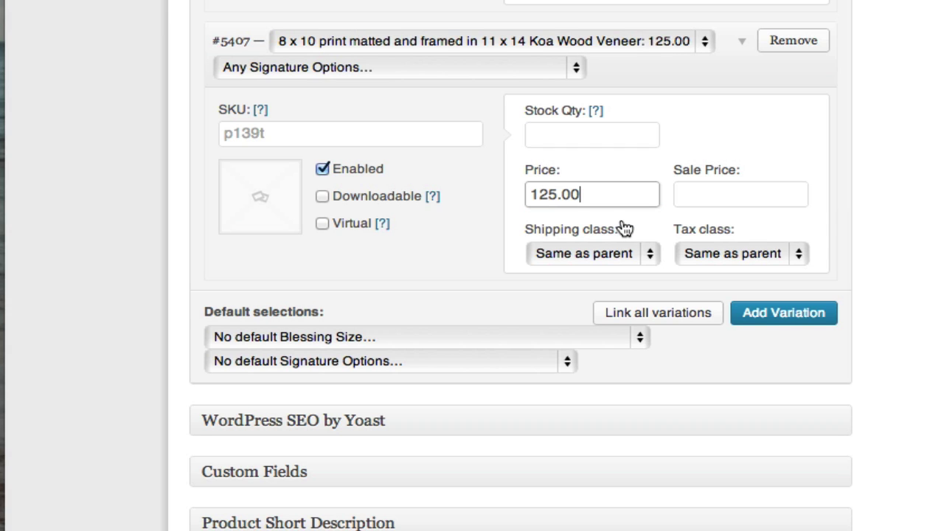
Step: Leave the default Signature Options at 'No default Signature Options…'
scroll(521, 295, down, 3)
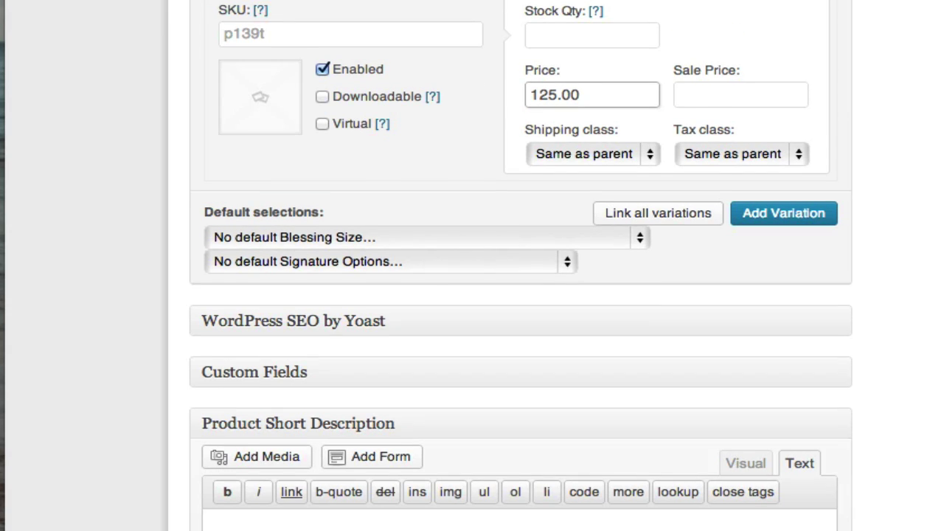
click(546, 261)
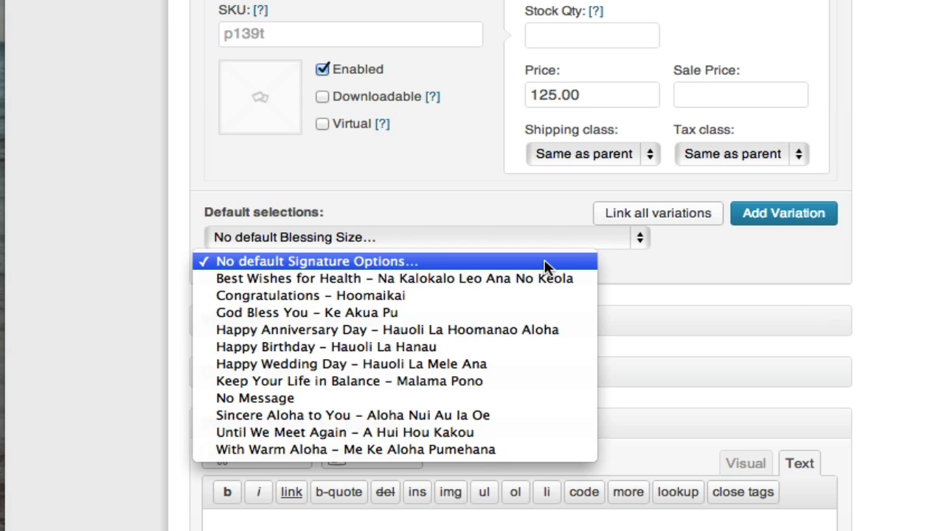
click(546, 261)
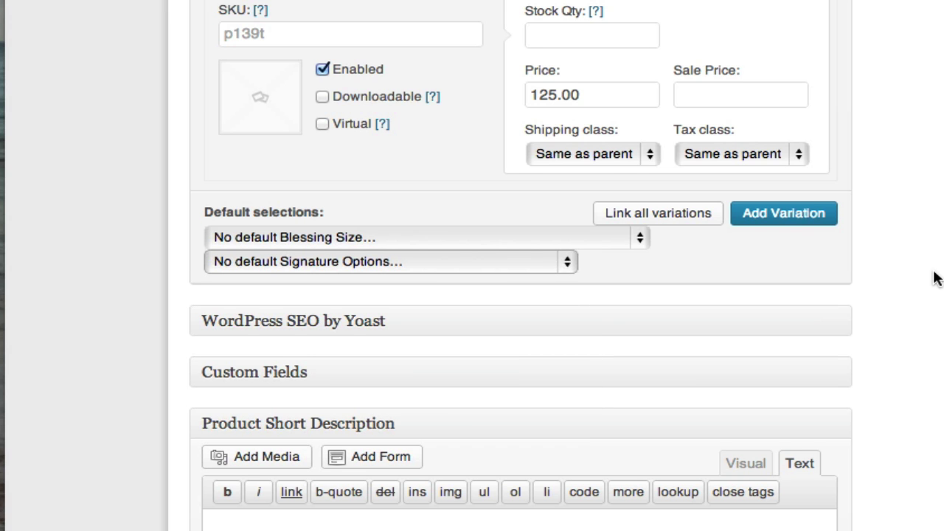
scroll(932, 278, up, 10)
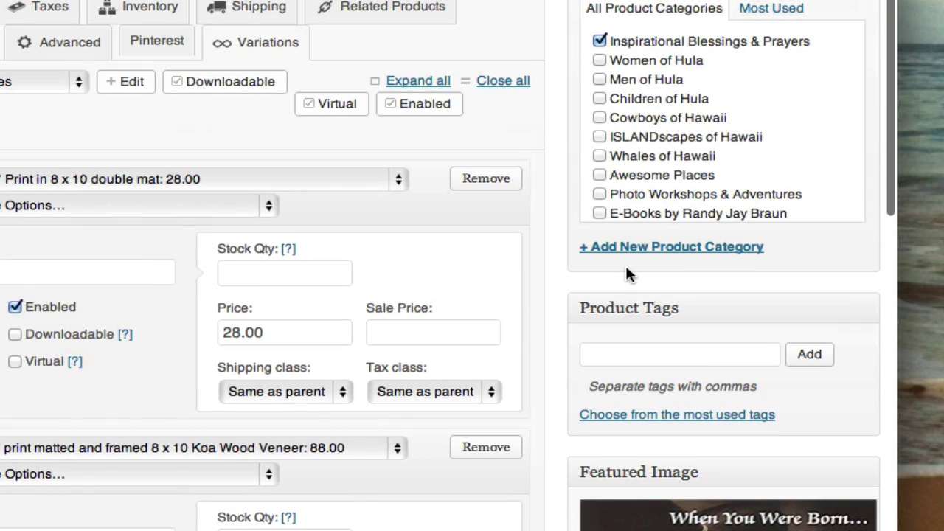
Step: Add product tags from the most used list, including blessings, Hawaiian and inspirational
click(708, 358)
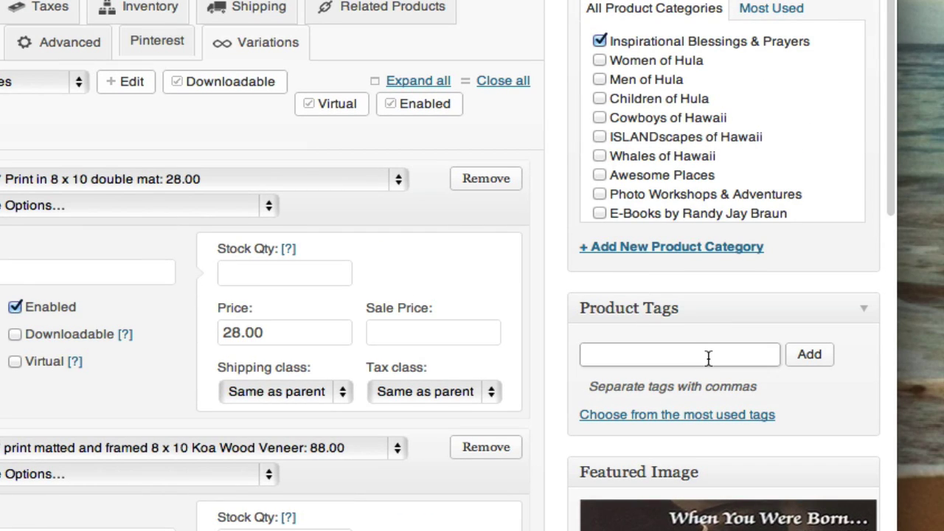
text(be)
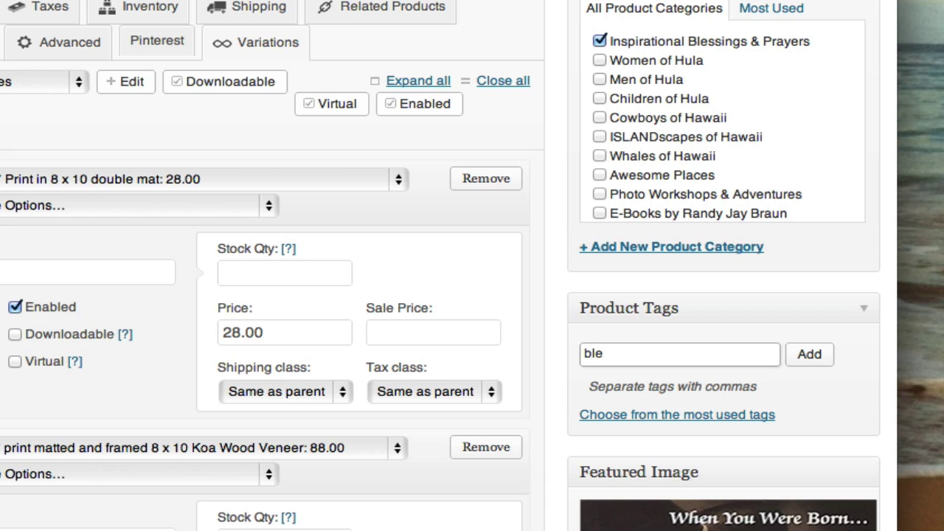
click(730, 414)
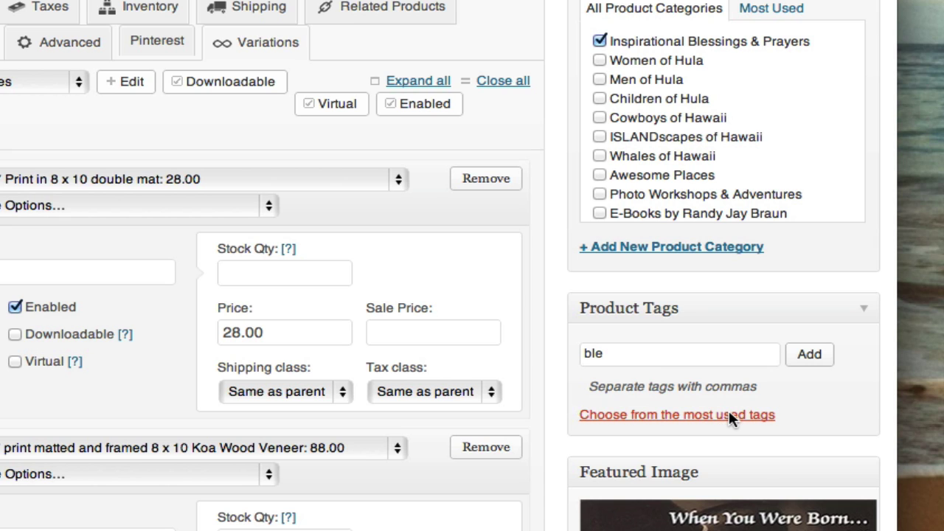
scroll(811, 442, down, 5)
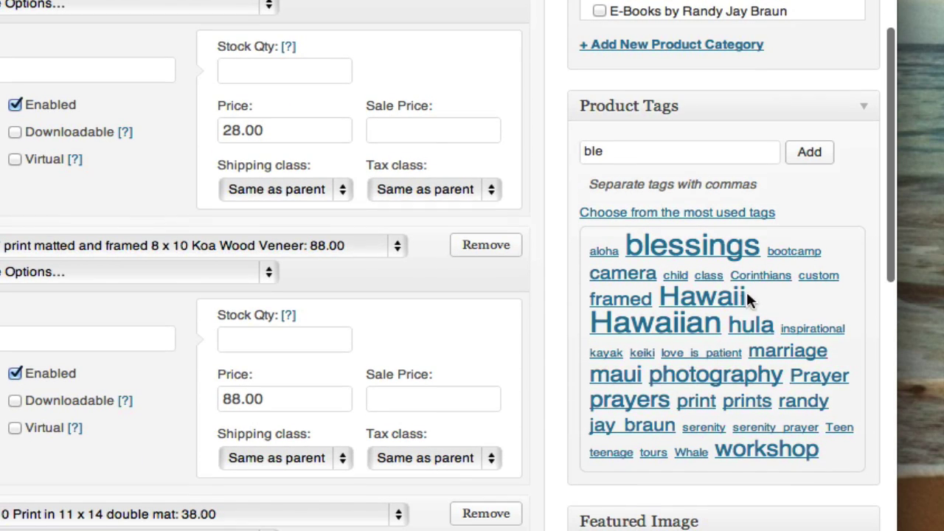
click(693, 248)
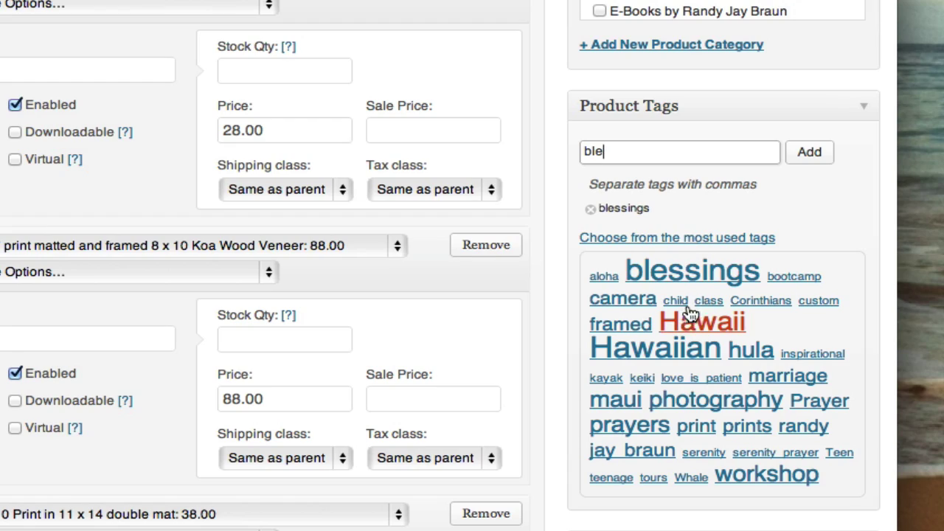
click(673, 344)
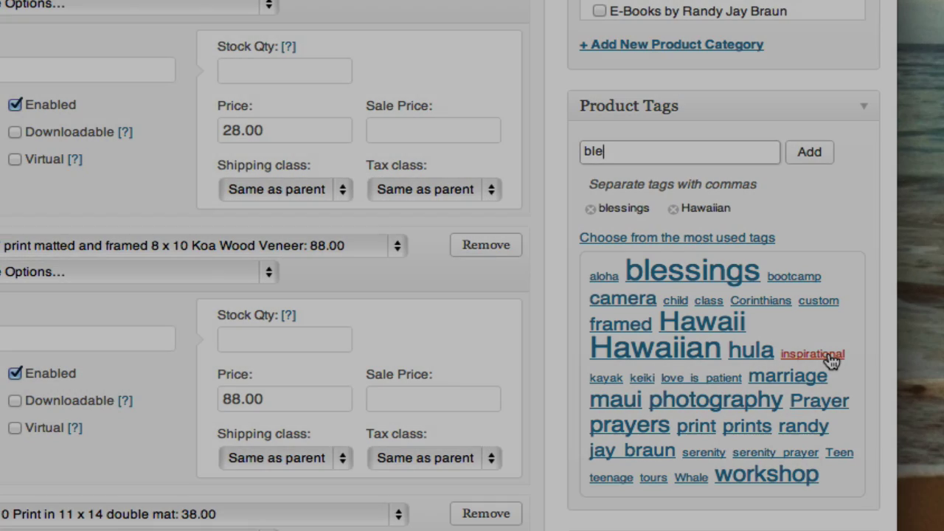
click(829, 356)
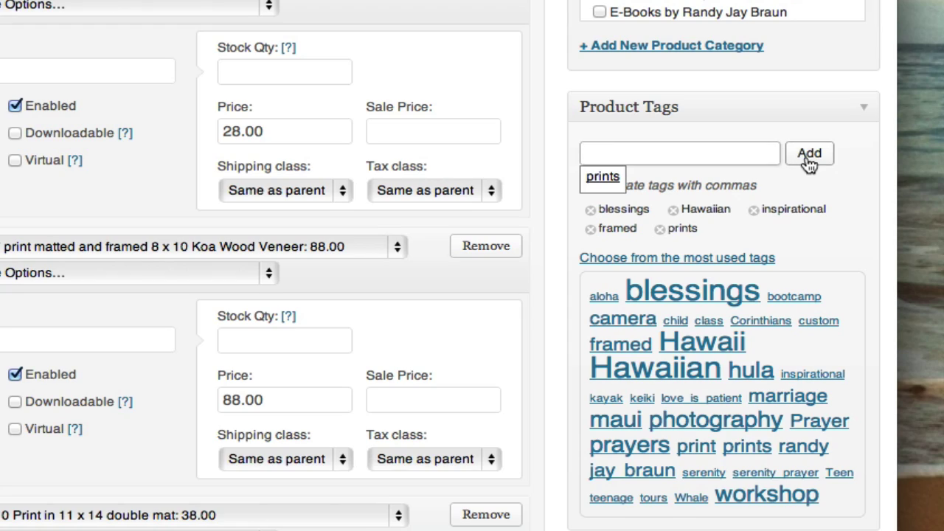
scroll(852, 226, up, 10)
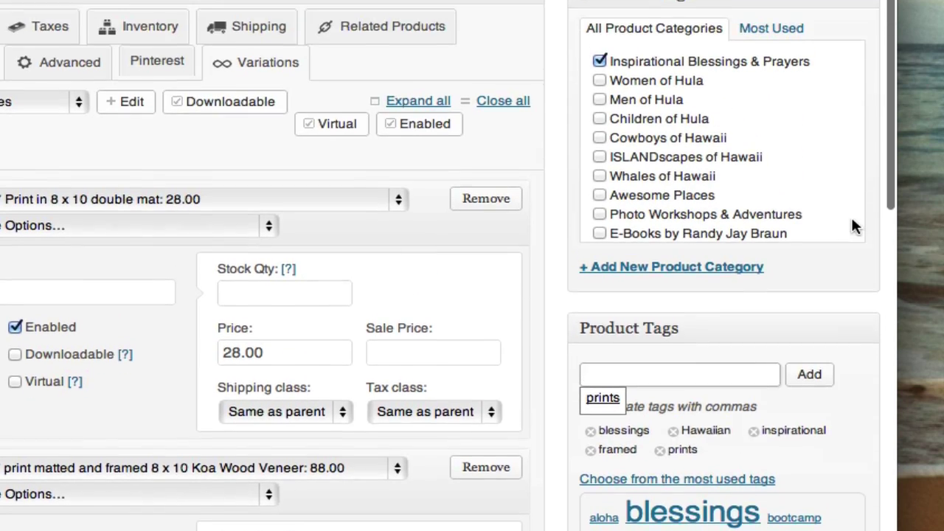
scroll(851, 227, up, 3)
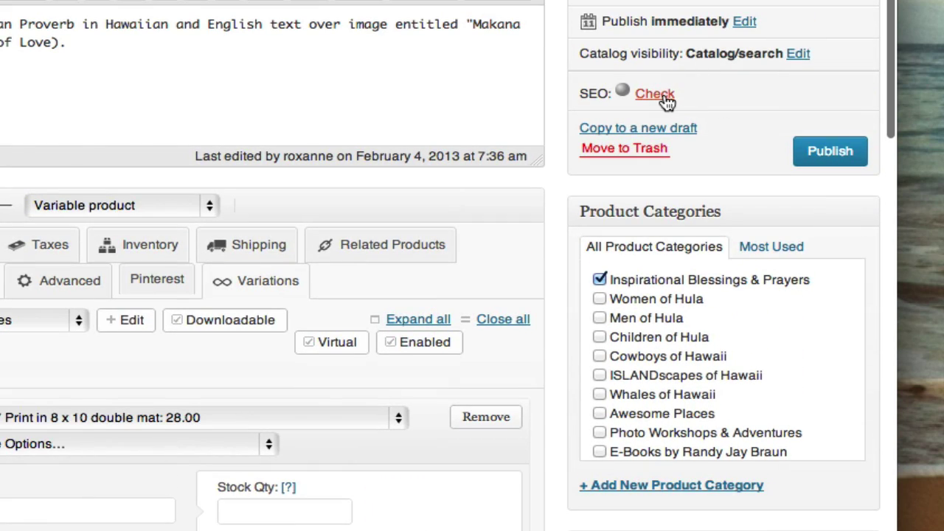
Step: Expand and collapse the Yoast SEO snippet, then preview the draft product on the storefront
scroll(667, 101, down, 20)
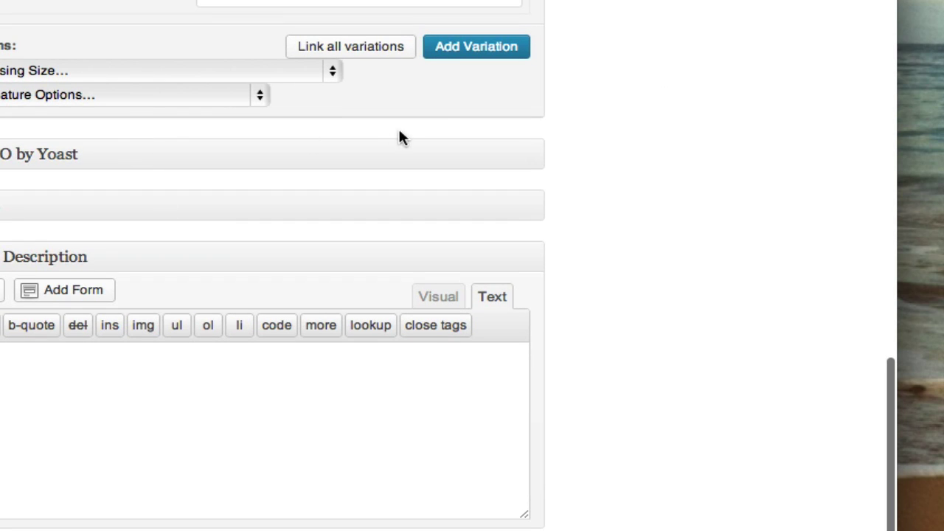
click(531, 157)
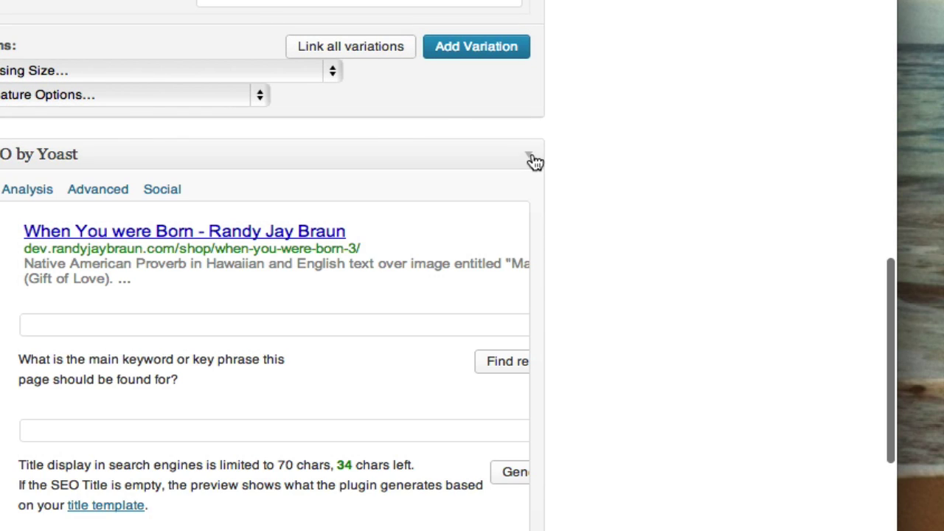
click(531, 158)
scroll(630, 204, up, 15)
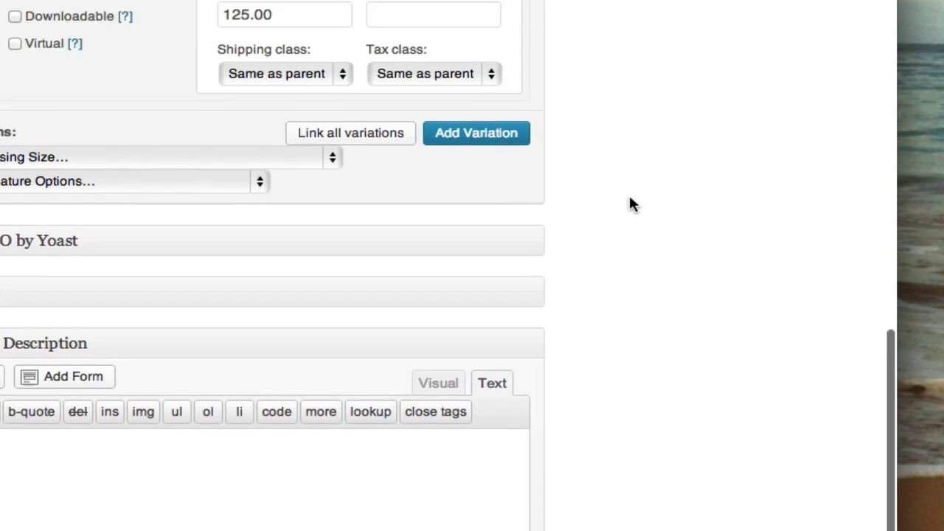
scroll(629, 197, up, 3)
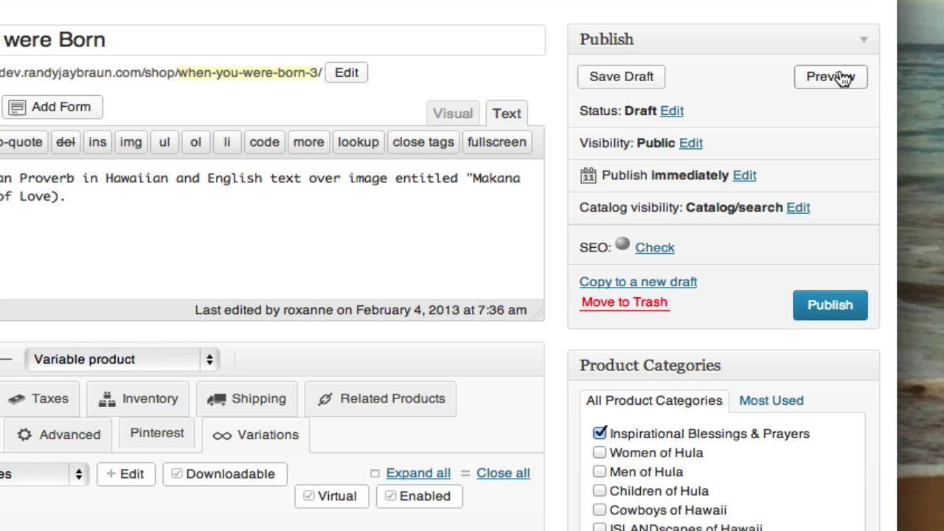
click(843, 78)
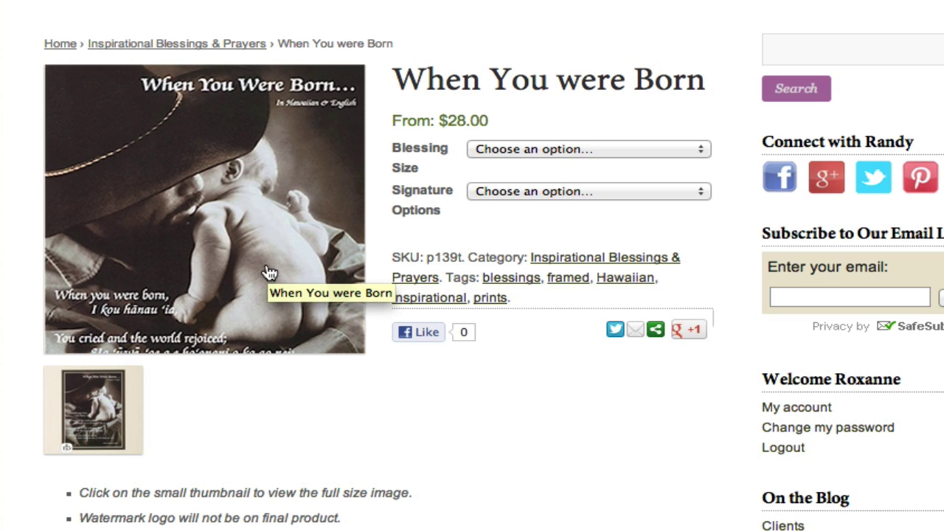
Step: Enlarge the product image, then choose the framed 5 x 7 size and 'Congratulations – Hoomaikai' message
click(83, 421)
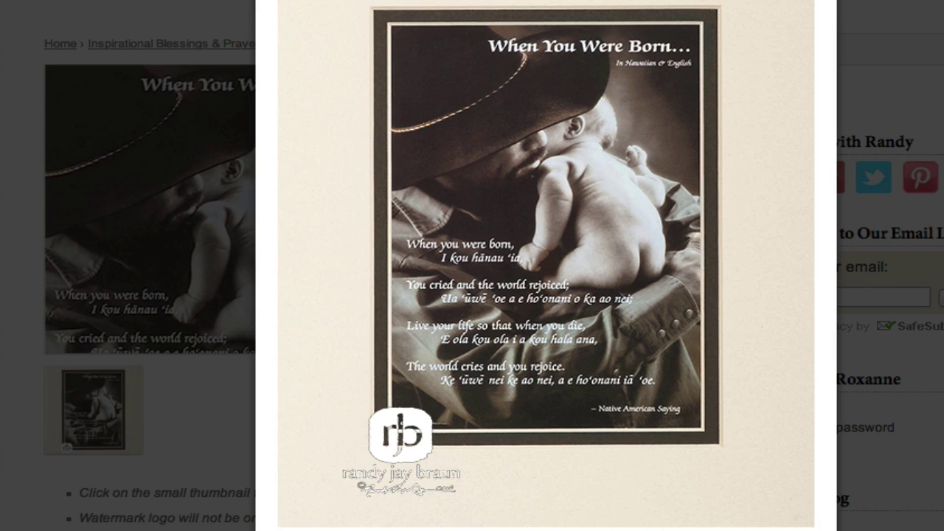
click(646, 73)
click(554, 148)
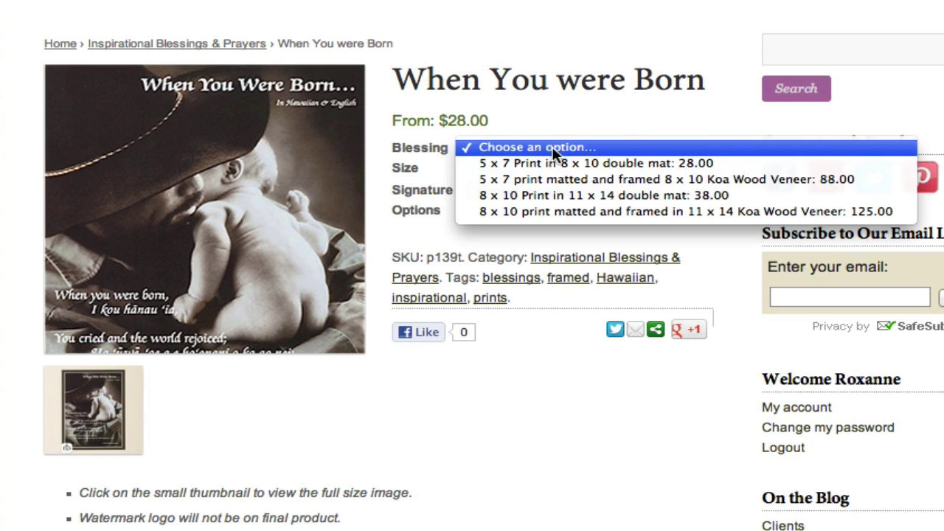
click(553, 179)
click(555, 185)
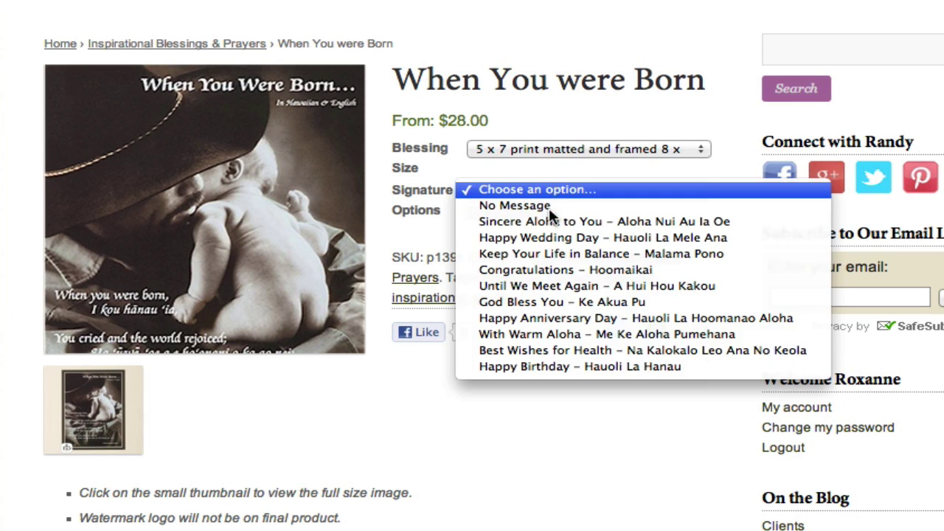
click(541, 269)
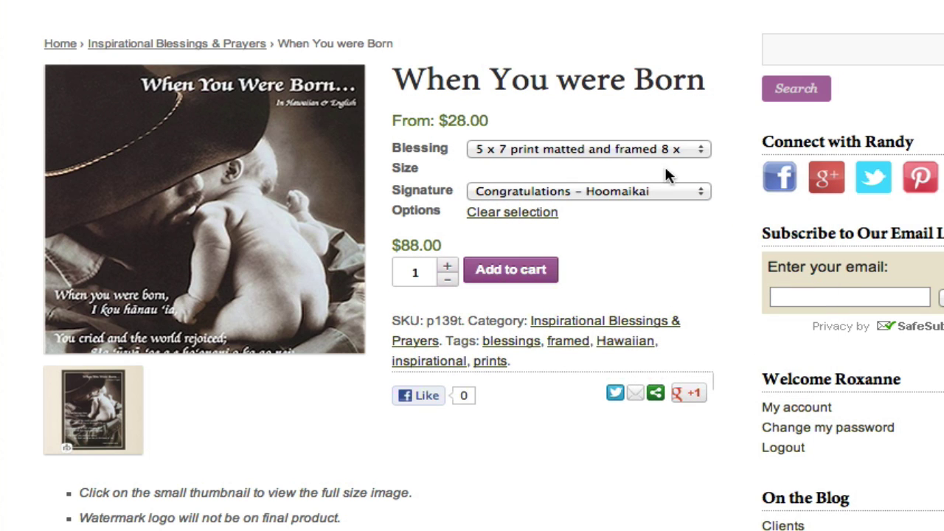
click(684, 152)
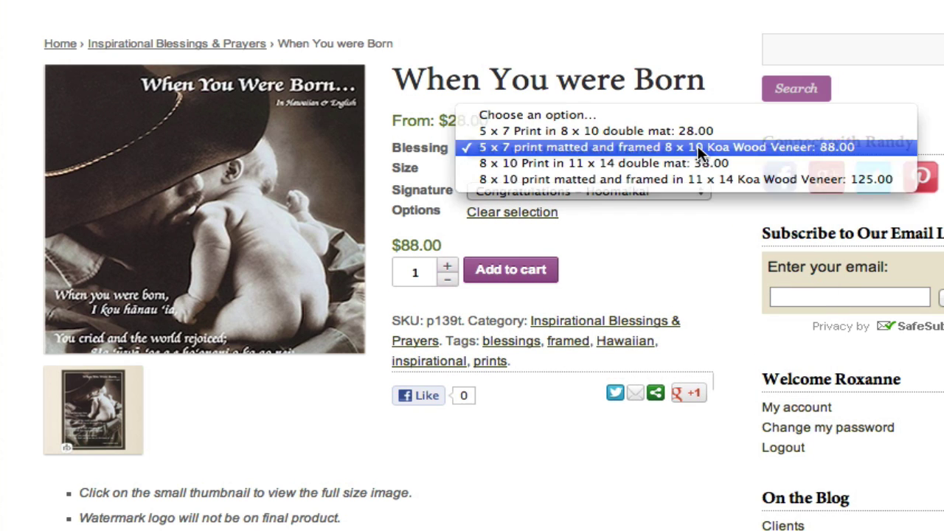
click(699, 151)
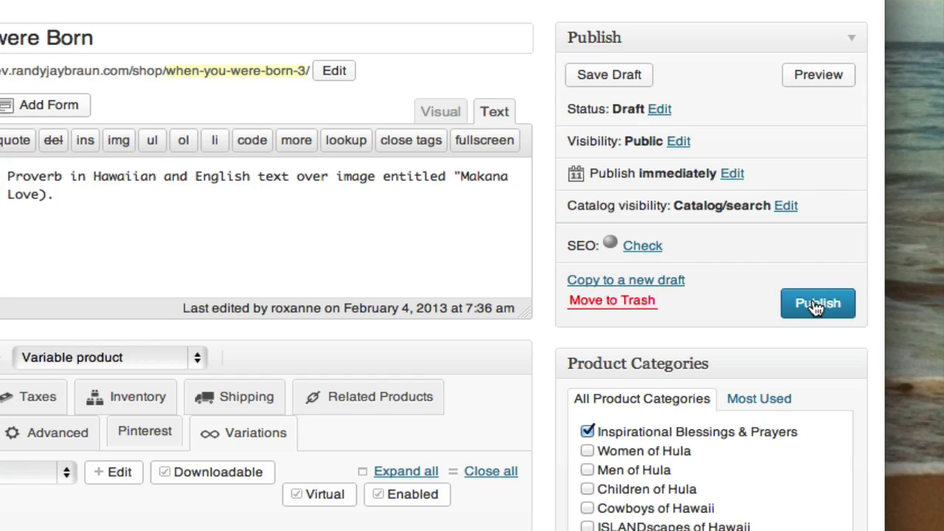
Step: Publish the draft When You were Born product from the Edit Product page
click(822, 307)
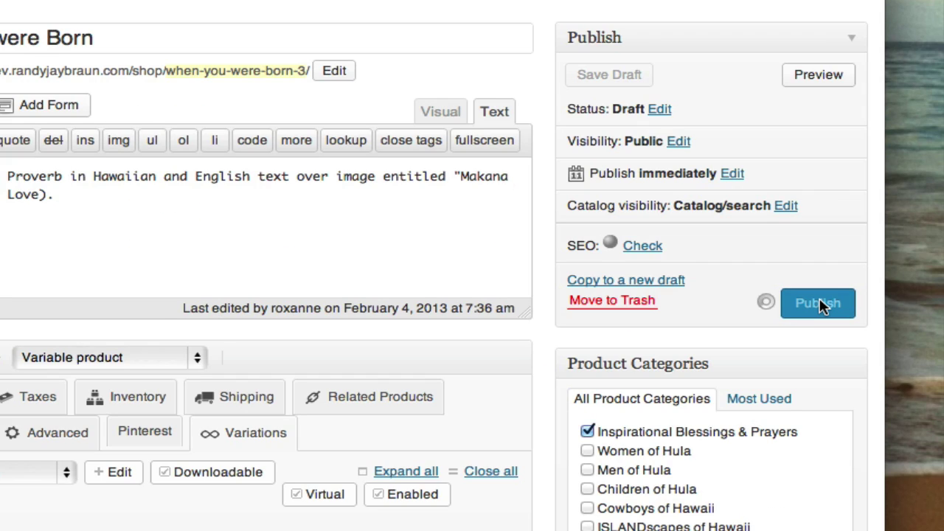